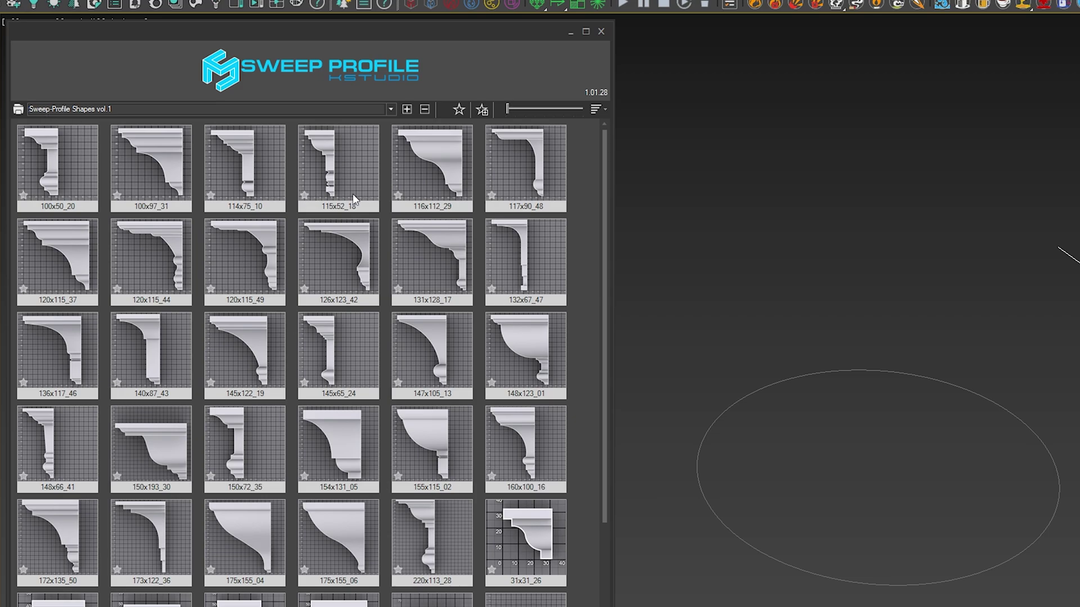
{"action": "left_click", "coordinate": [389, 110]}
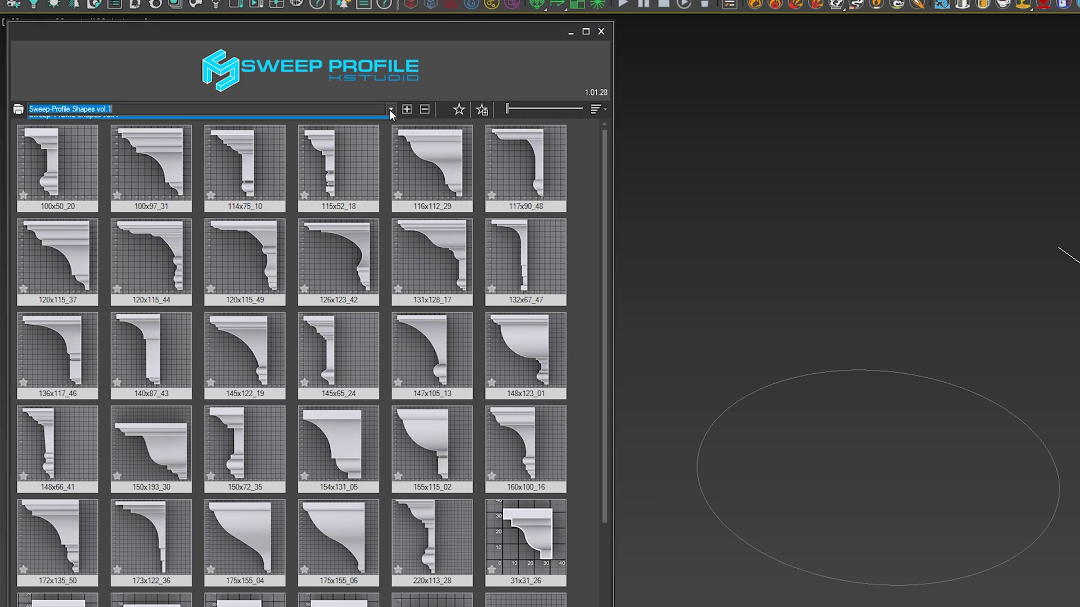
{"action": "left_click", "coordinate": [188, 120]}
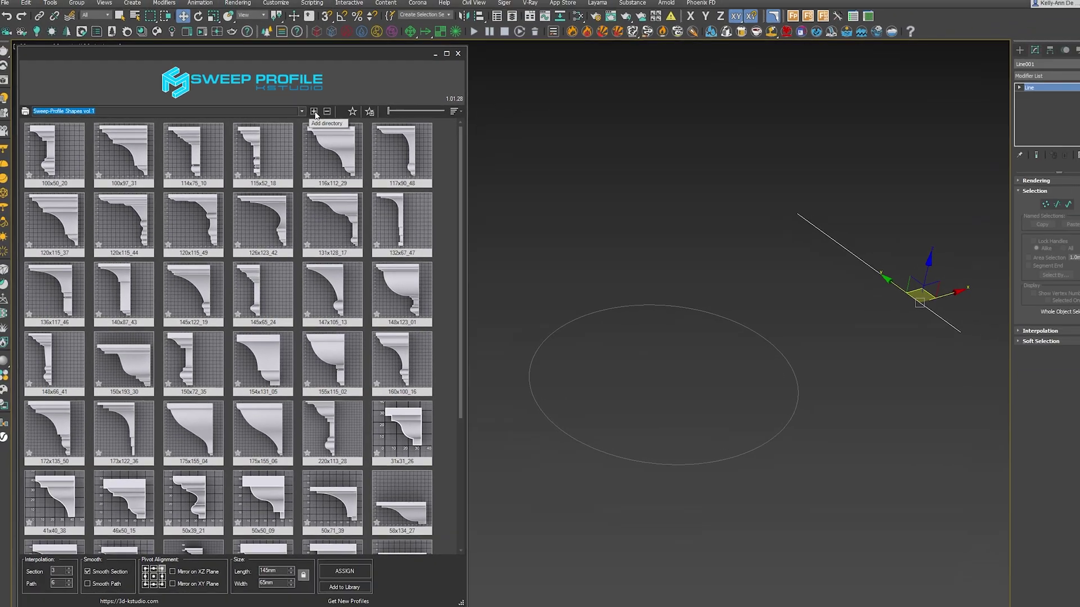
Step: In File Explorer, go up to the Moldings Mega Bundle and open the Sweep_Profile_Shapes_vol.2 folder
{"action": "key", "text": "alt+Tab"}
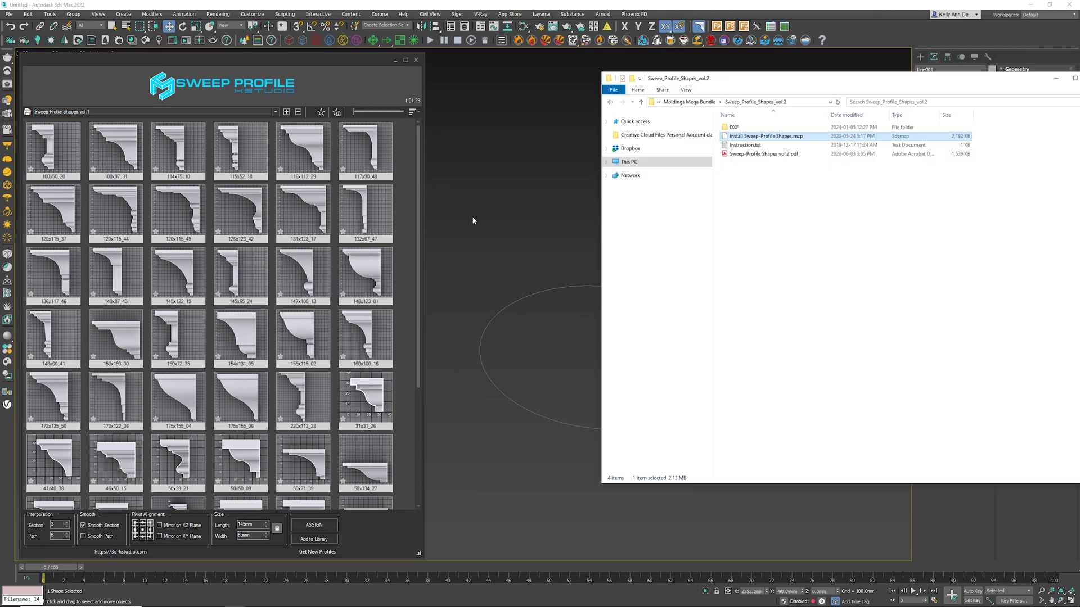
{"action": "left_click", "coordinate": [796, 215]}
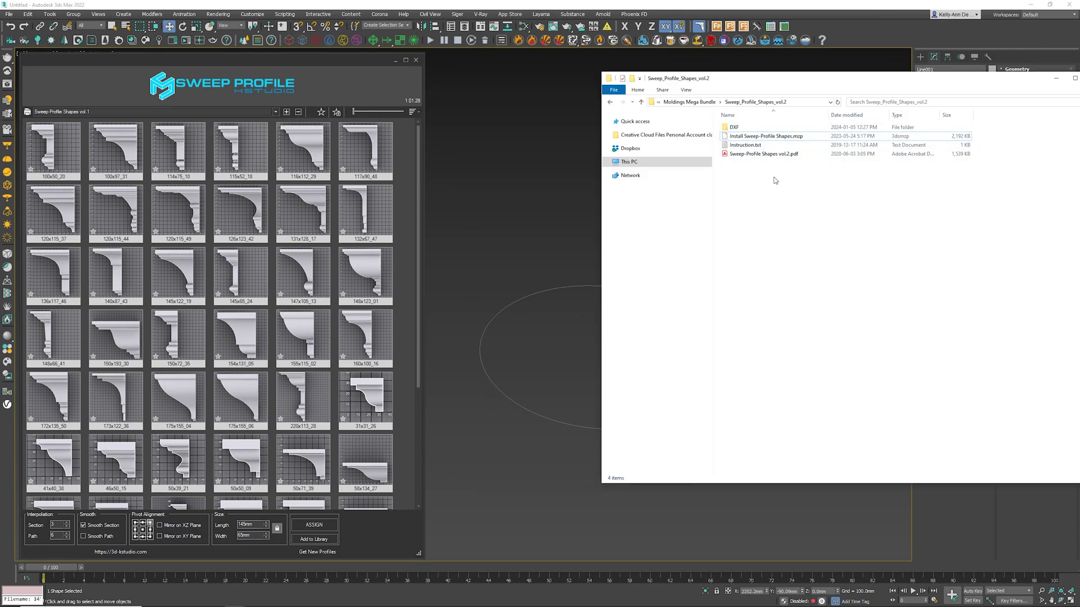
{"action": "key", "text": "alt+Up"}
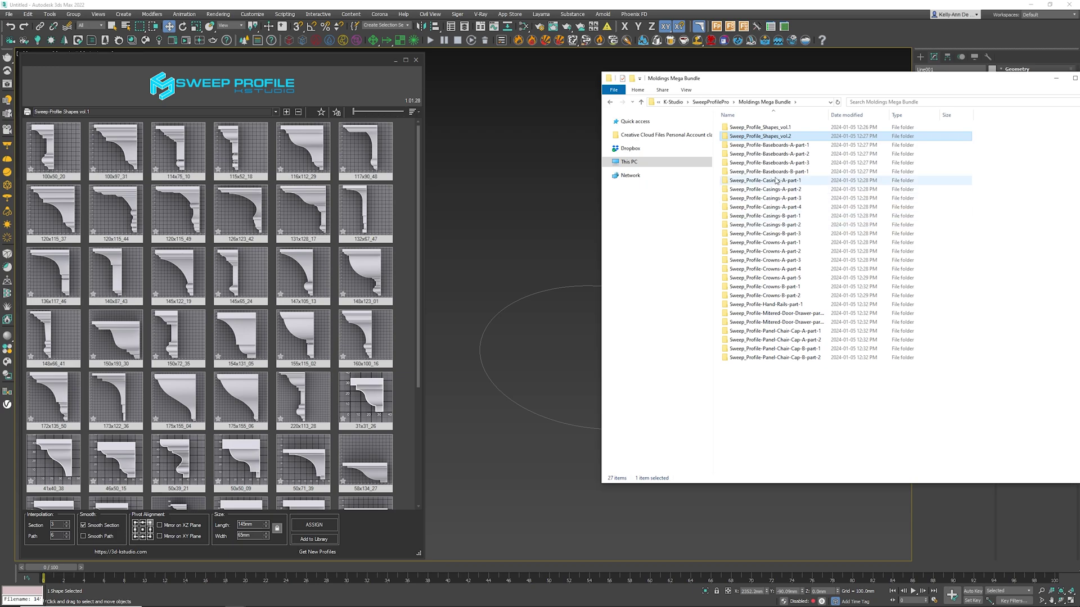
{"action": "double_click", "coordinate": [757, 138]}
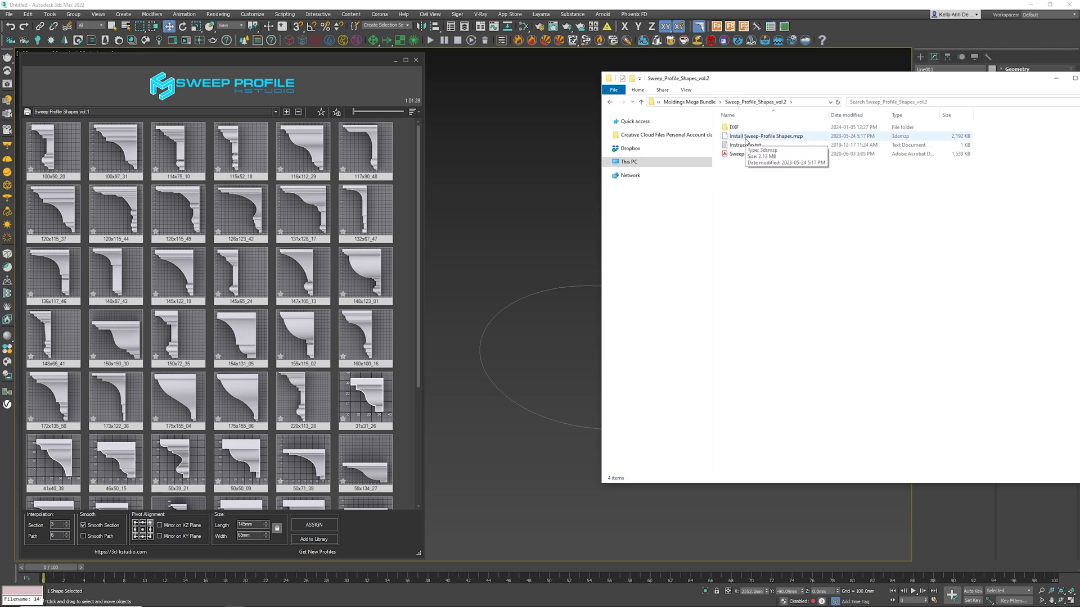
Step: Install Sweep-Profile Shapes.mzp into 3ds Max and confirm vol.2 is listed, keeping vol.1 active
{"action": "left_click_drag", "start_coordinate": [746, 140], "coordinate": [544, 179]}
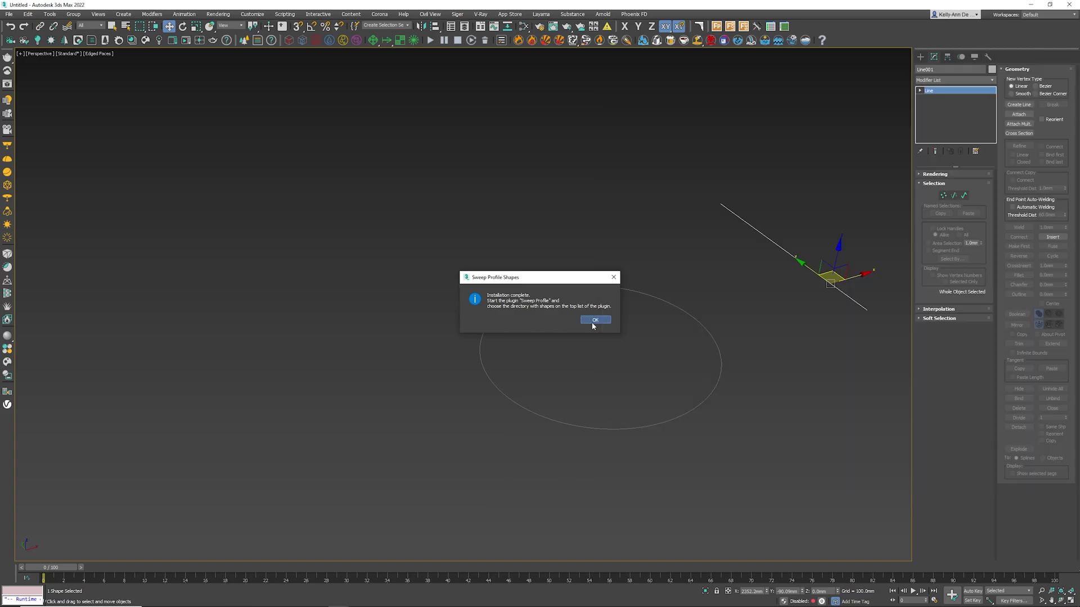
{"action": "left_click", "coordinate": [594, 320]}
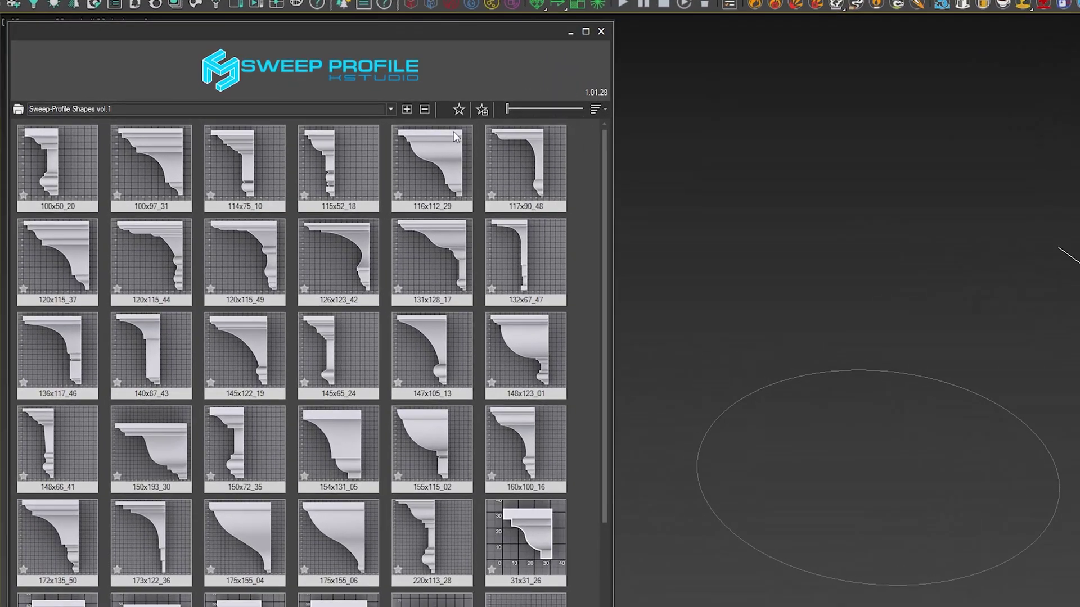
{"action": "left_click", "coordinate": [274, 111]}
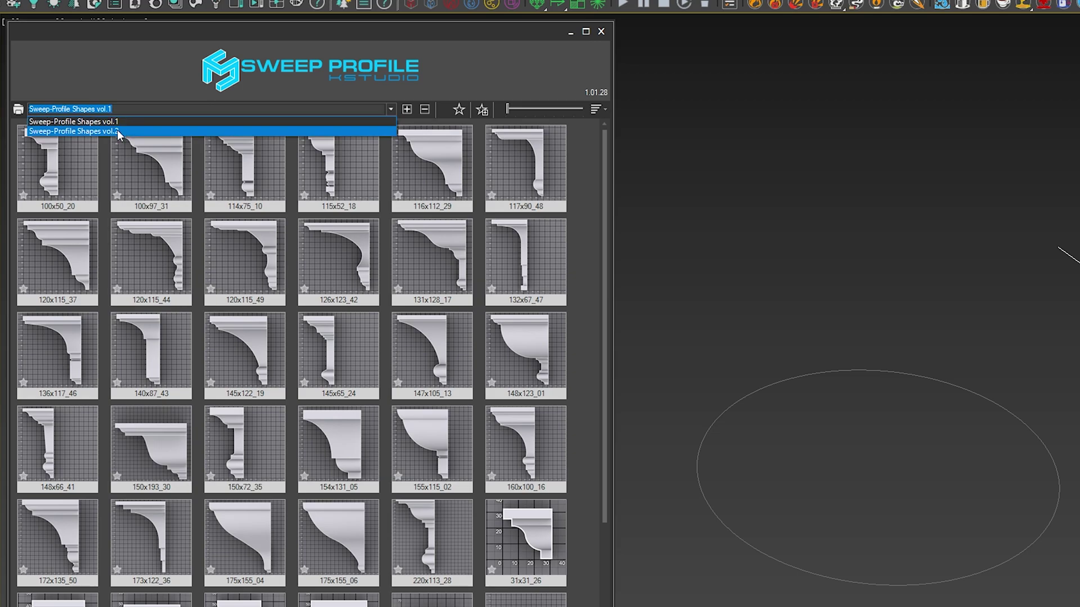
{"action": "left_click", "coordinate": [127, 122]}
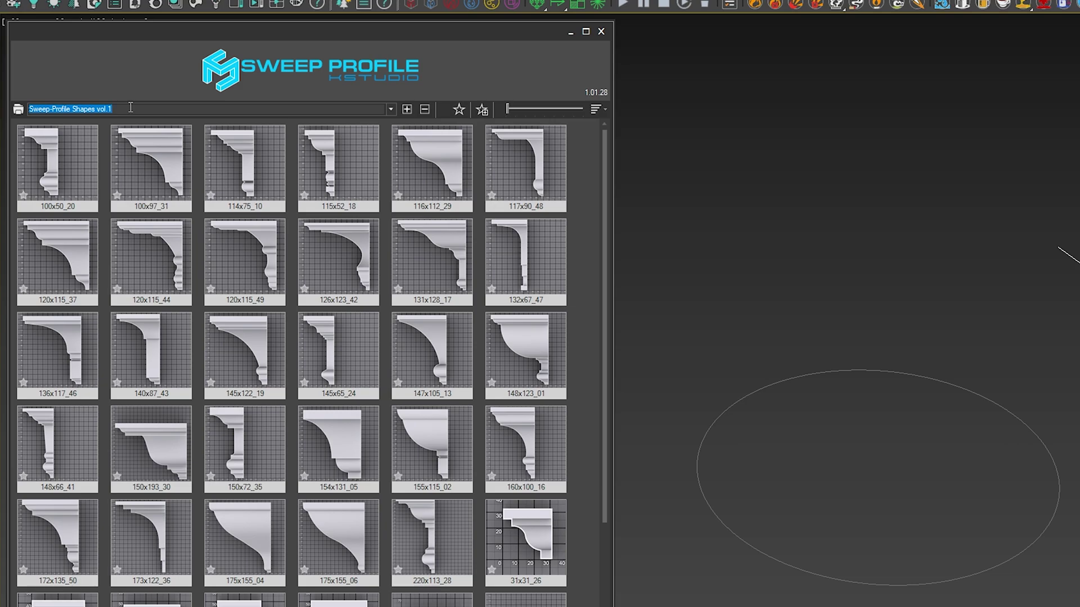
Step: Add the Custom folder as a Sweep Profile library, showing its single 14x20 profile
{"action": "left_click", "coordinate": [407, 109]}
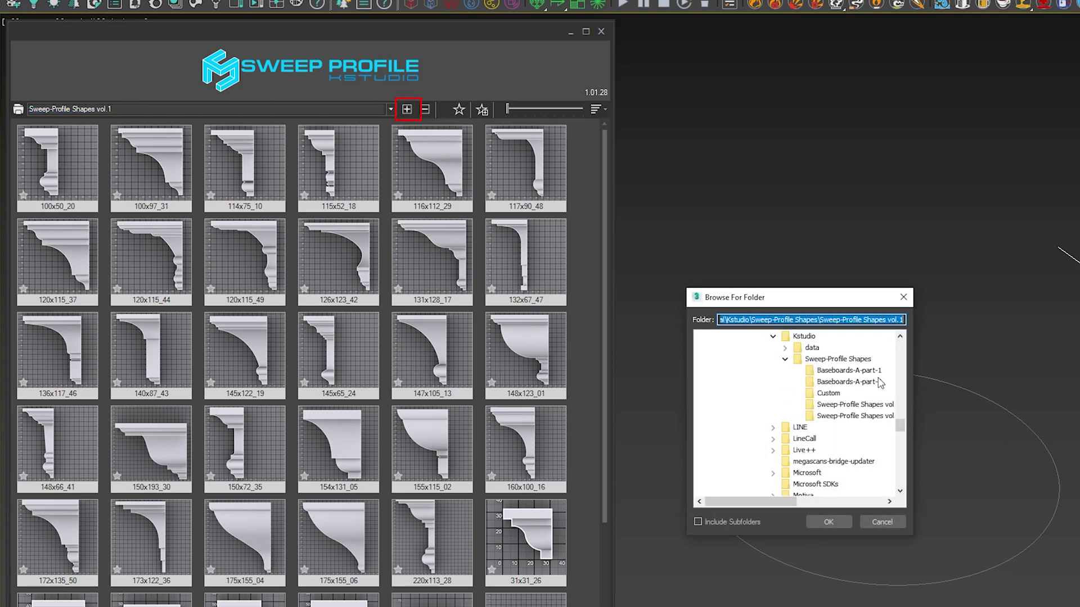
{"action": "left_click", "coordinate": [827, 395]}
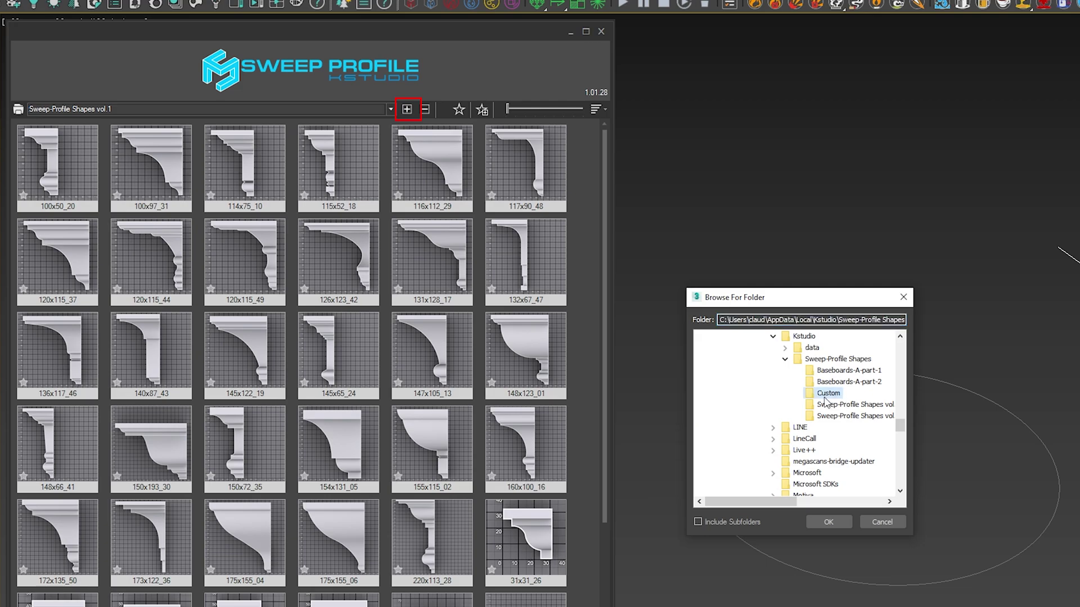
{"action": "left_click", "coordinate": [830, 521]}
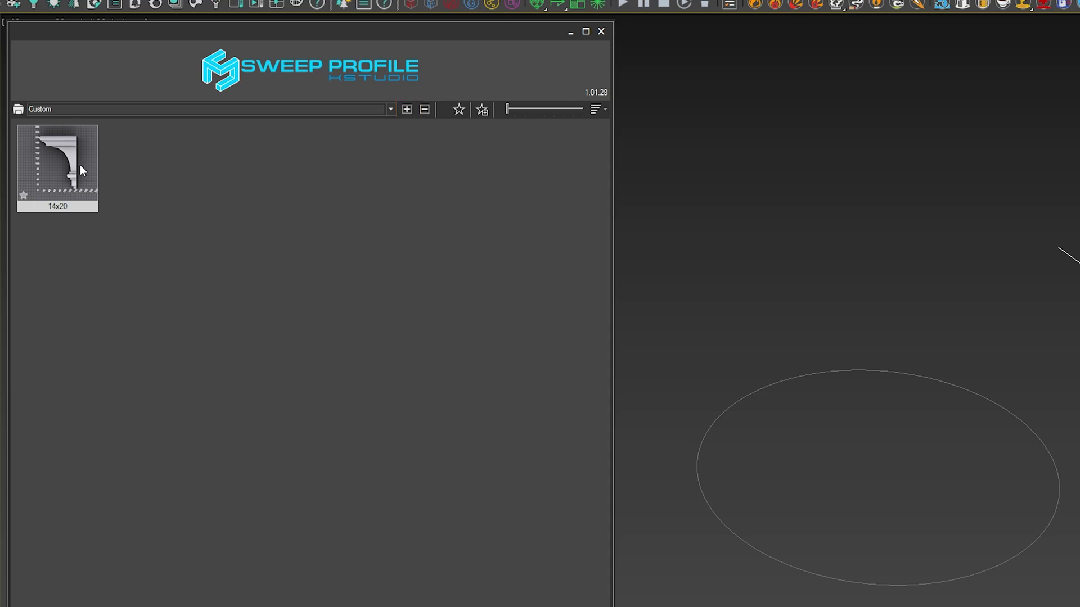
Step: Remove the Custom library and return to the vol.1 library
{"action": "left_click", "coordinate": [425, 111]}
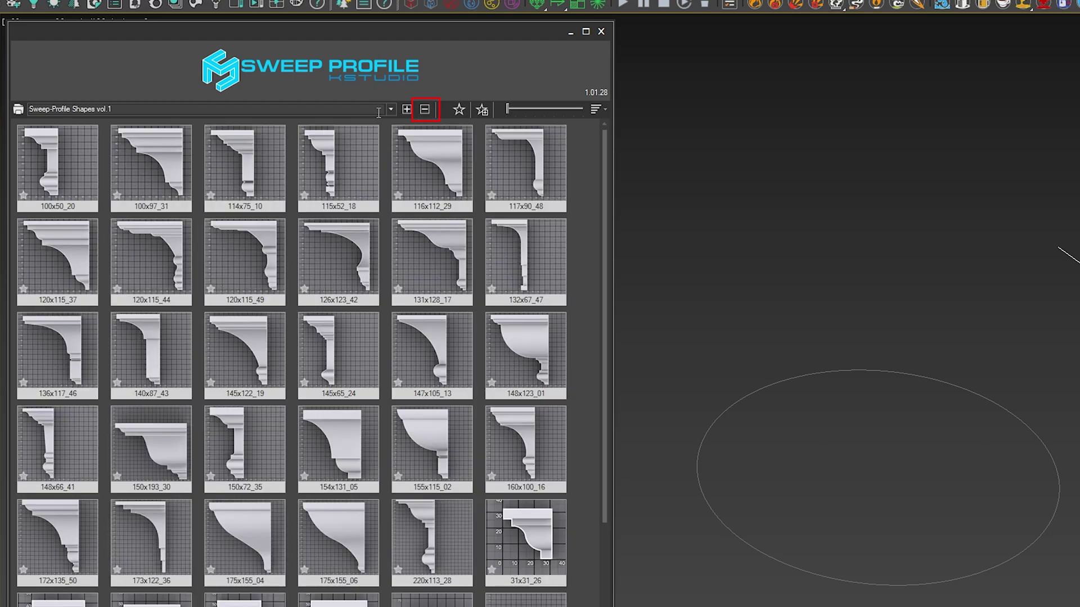
{"action": "left_click", "coordinate": [393, 112]}
{"action": "left_click", "coordinate": [258, 120]}
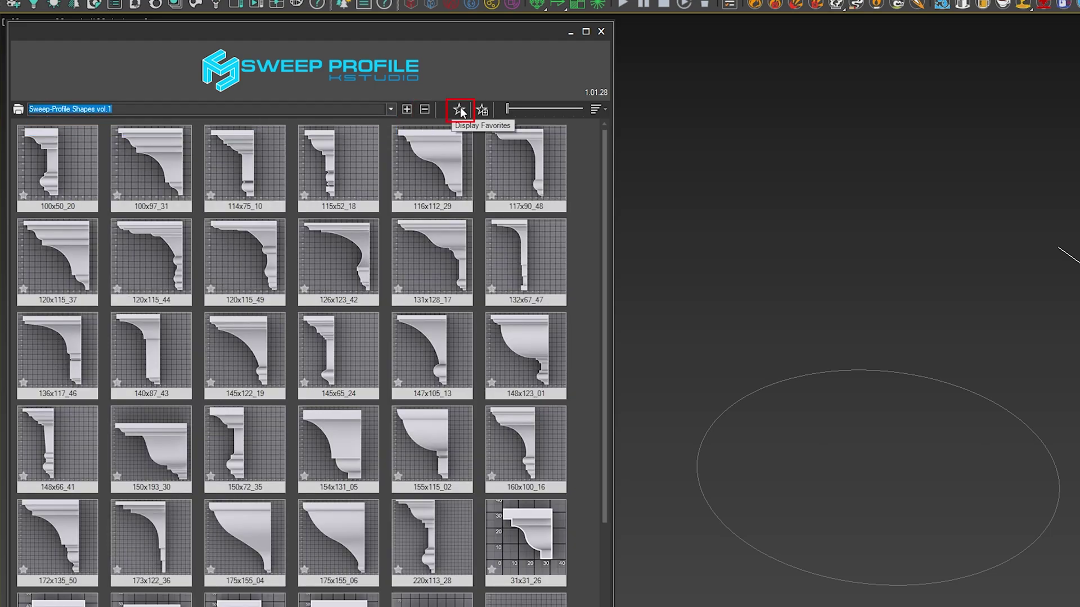
Step: Star 100x50_20, 100x97_31, 120x115_44, 120x115_49, 126x123_42 and 147x105_13, checking them with Display Favorites
{"action": "left_click", "coordinate": [29, 197]}
{"action": "left_click", "coordinate": [116, 195]}
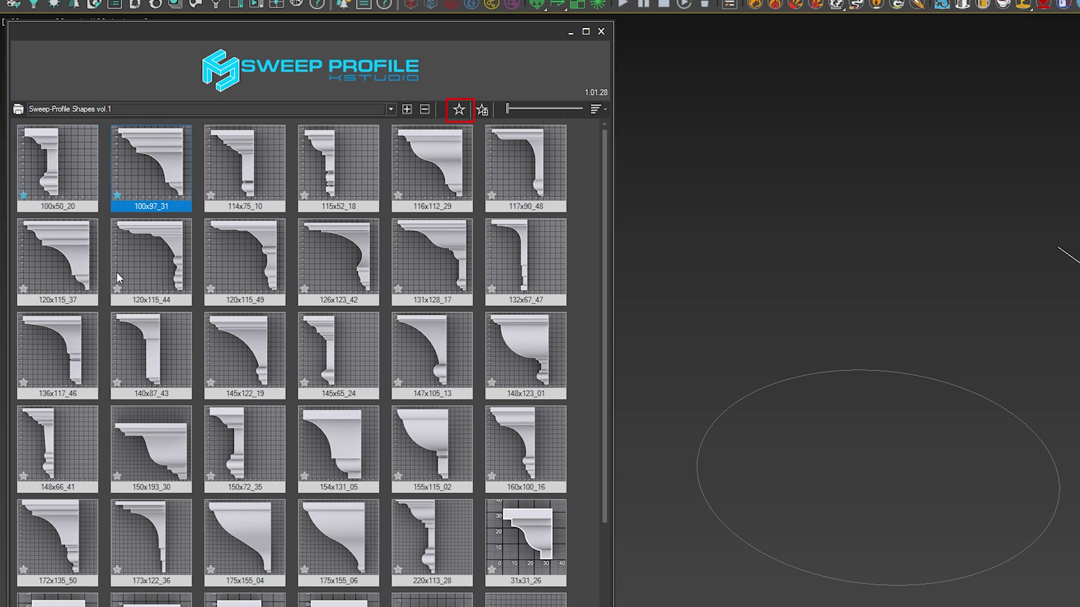
{"action": "left_click", "coordinate": [116, 289]}
{"action": "left_click", "coordinate": [211, 289]}
{"action": "left_click", "coordinate": [305, 289]}
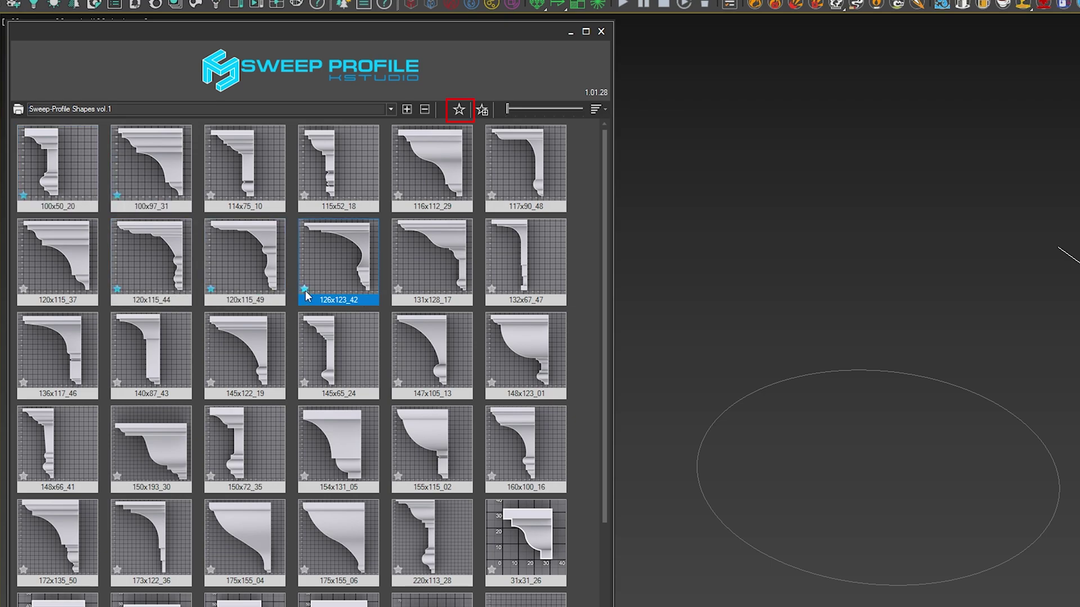
{"action": "left_click", "coordinate": [397, 382]}
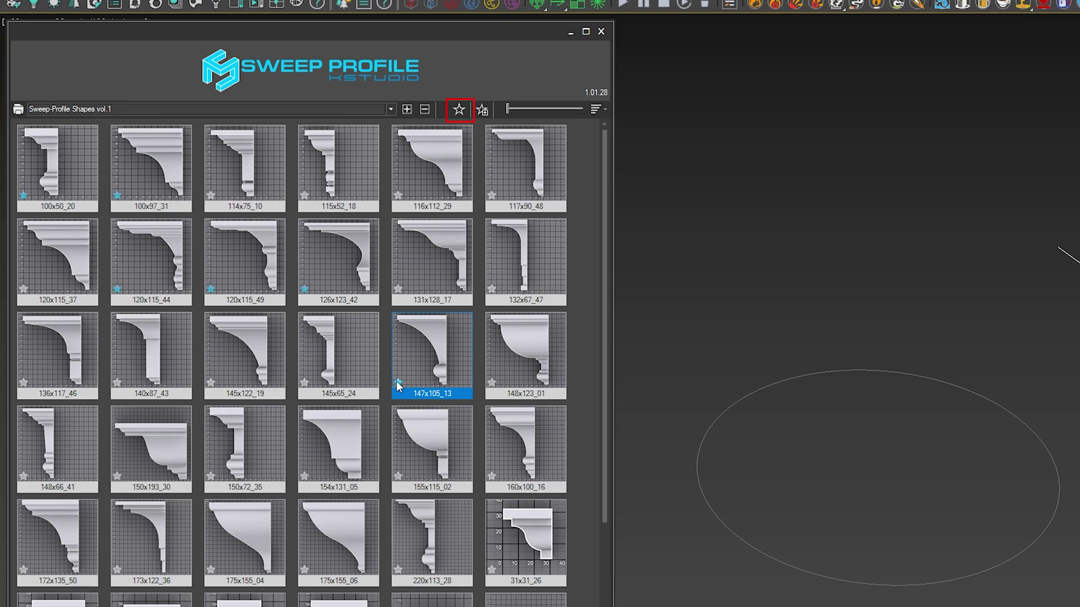
{"action": "left_click", "coordinate": [460, 111]}
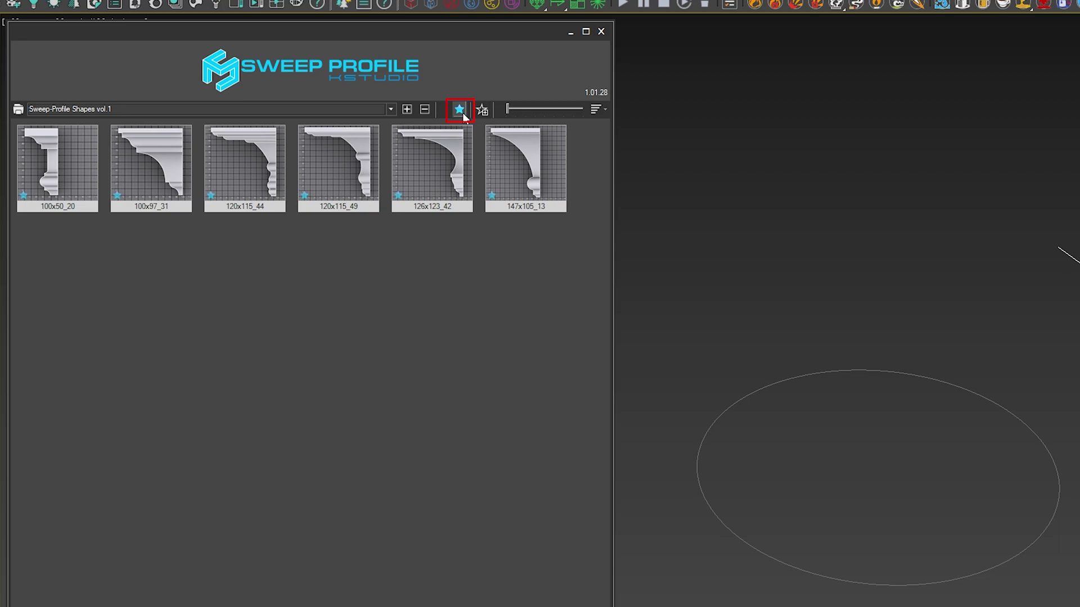
{"action": "left_click", "coordinate": [460, 109]}
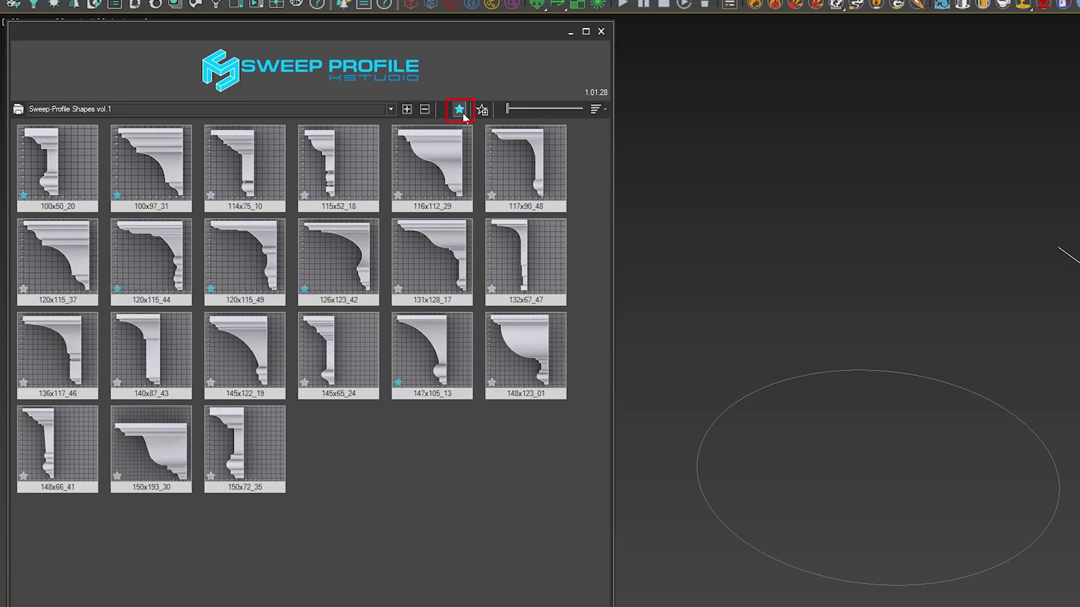
Step: In vol.2, favourite 01_78x113, 10_51x52, 14_97x70, 22_90x91 and 28_51x49
{"action": "left_click", "coordinate": [391, 109]}
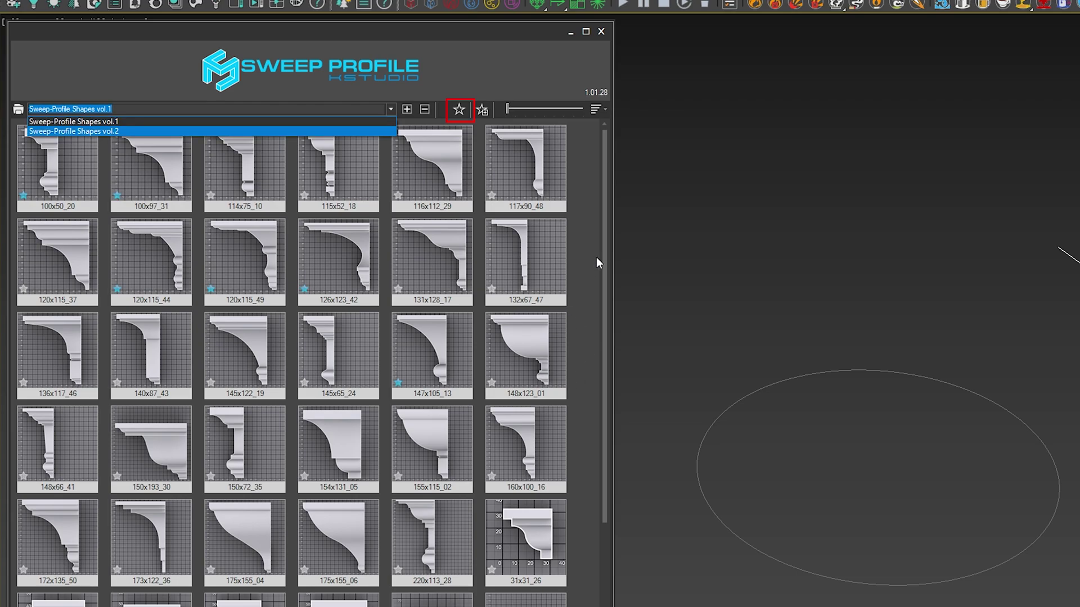
{"action": "left_click", "coordinate": [117, 134]}
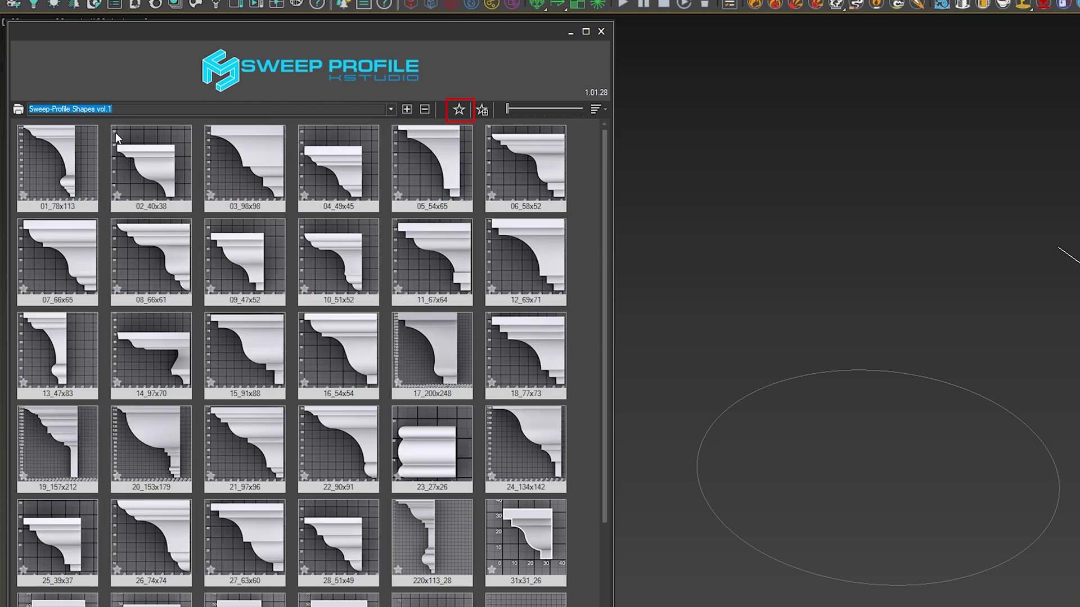
{"action": "left_click", "coordinate": [70, 167]}
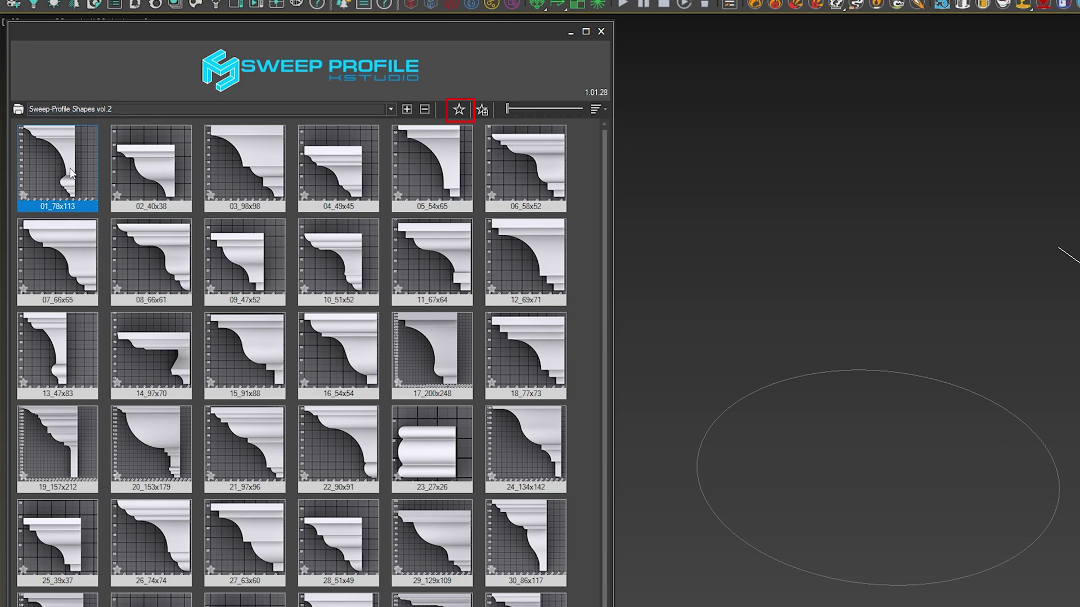
{"action": "left_click", "coordinate": [328, 270], "text": "ctrl"}
{"action": "left_click", "coordinate": [166, 346], "text": "ctrl"}
{"action": "left_click", "coordinate": [337, 444], "text": "ctrl"}
{"action": "left_click", "coordinate": [343, 545], "text": "ctrl"}
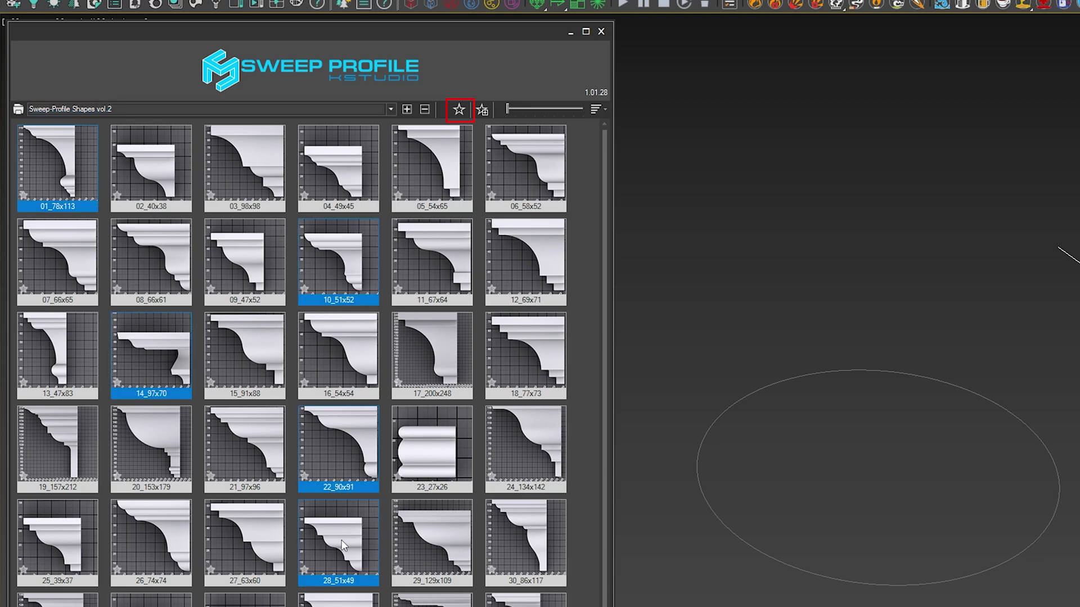
{"action": "left_click", "coordinate": [482, 110]}
Step: Favourite the range 02_40x38 through 06_58x52, keeping vol.2 as the library
{"action": "left_click", "coordinate": [160, 181]}
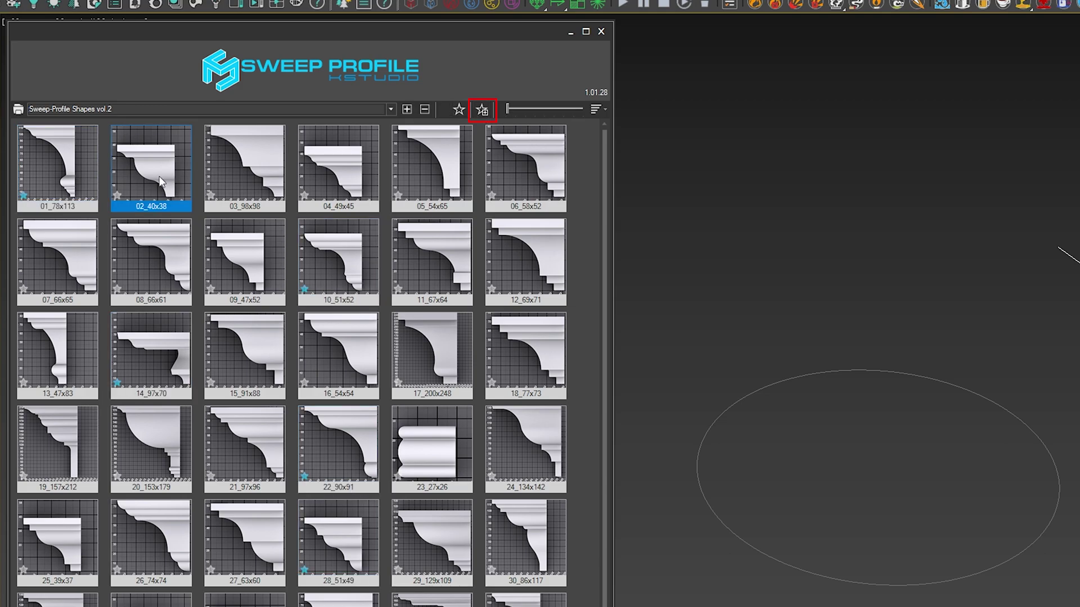
{"action": "left_click", "coordinate": [551, 177], "text": "shift"}
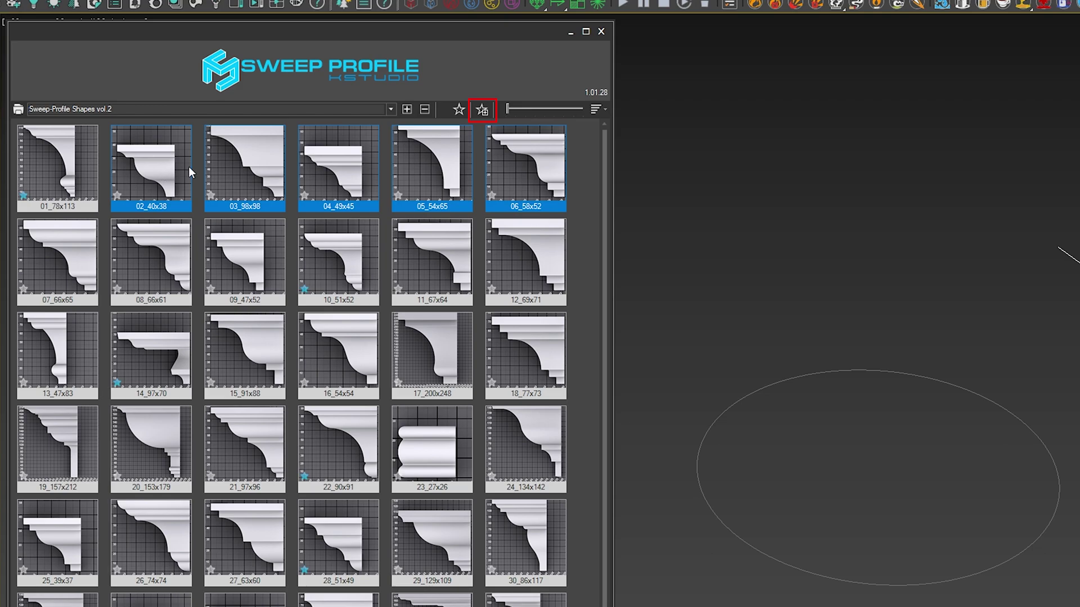
{"action": "left_click", "coordinate": [487, 113]}
{"action": "left_click", "coordinate": [391, 109]}
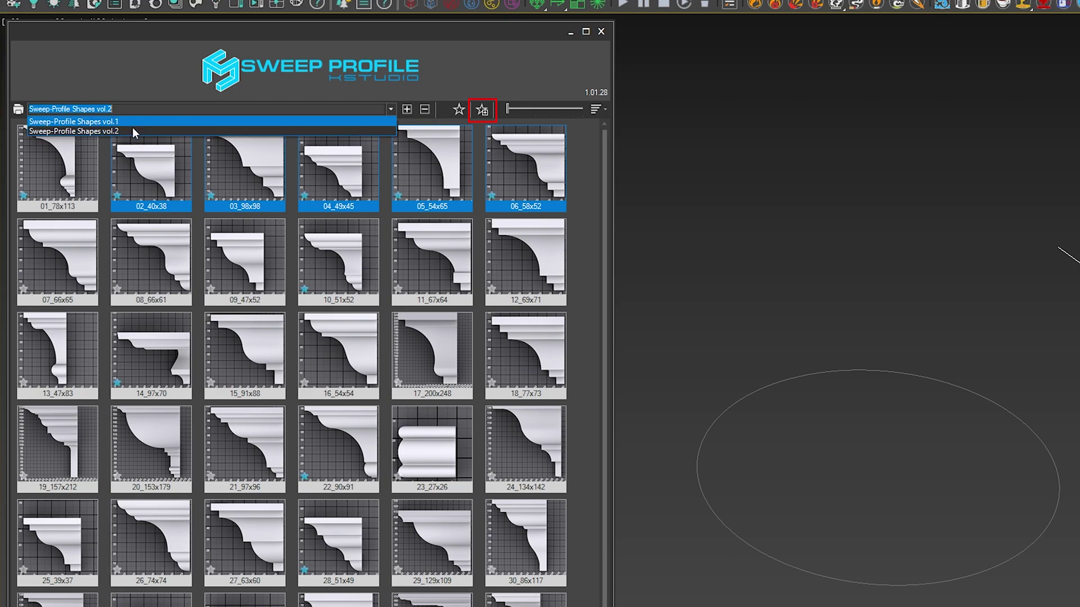
{"action": "left_click", "coordinate": [140, 113]}
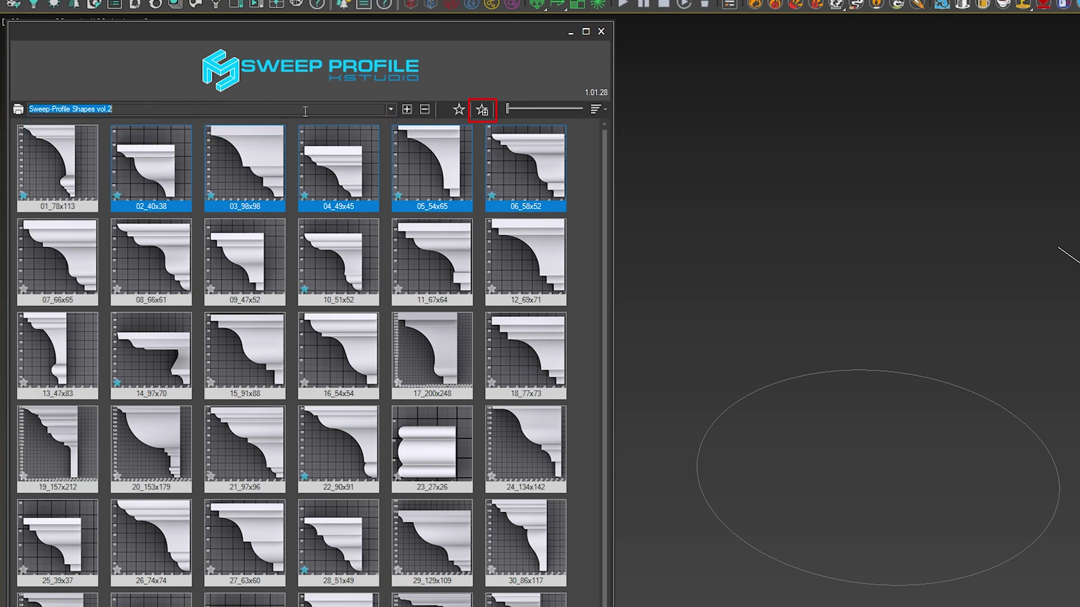
Step: Show only favourite profiles as large thumbnails, three per row, and bring up the sort options
{"action": "left_click", "coordinate": [459, 111]}
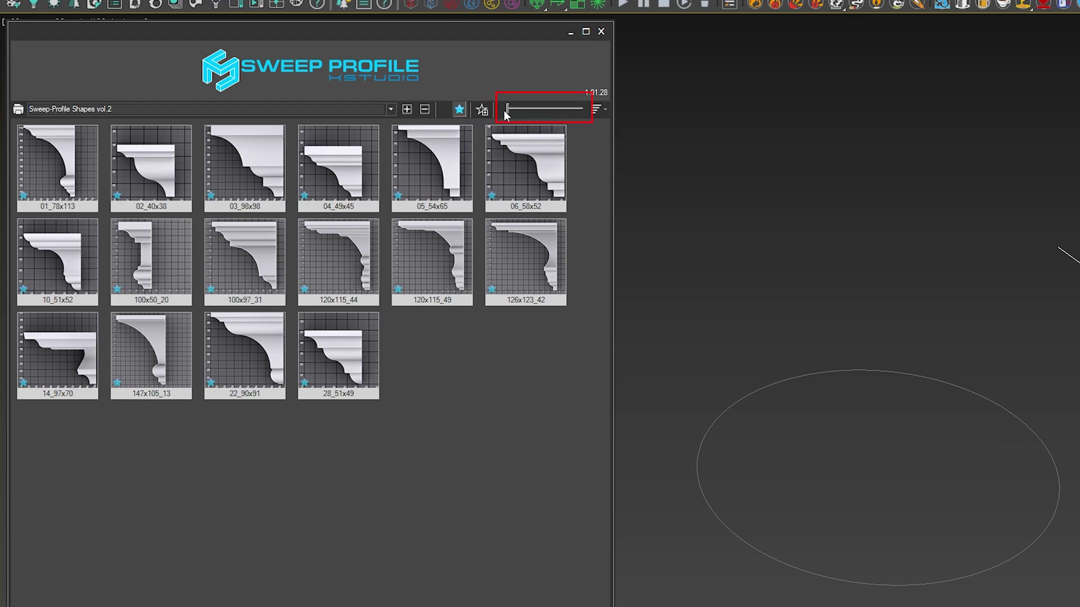
{"action": "left_click_drag", "start_coordinate": [507, 110], "coordinate": [594, 108]}
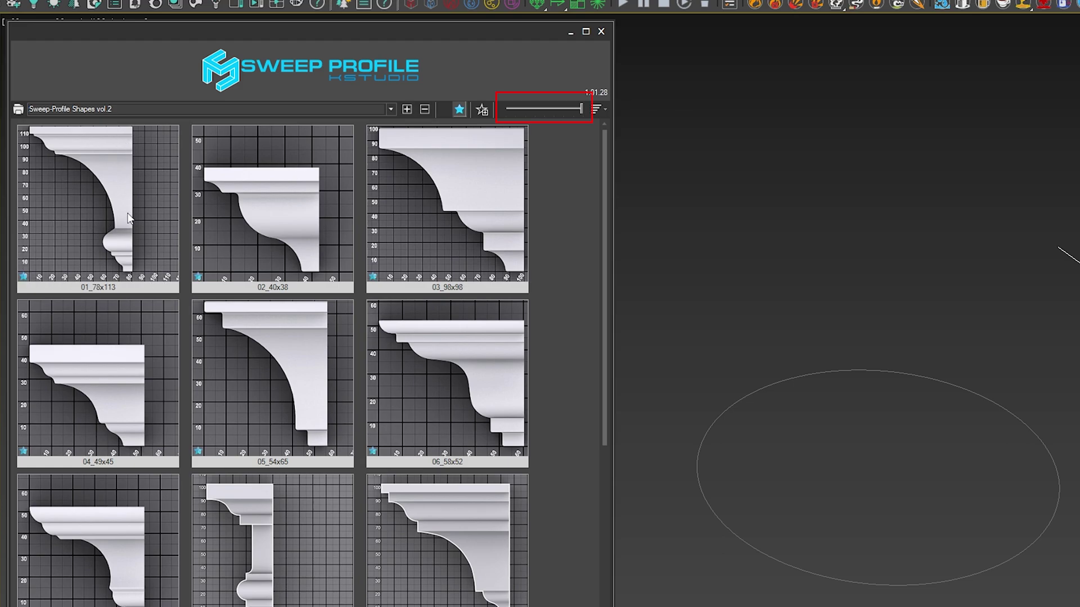
{"action": "left_click", "coordinate": [602, 109]}
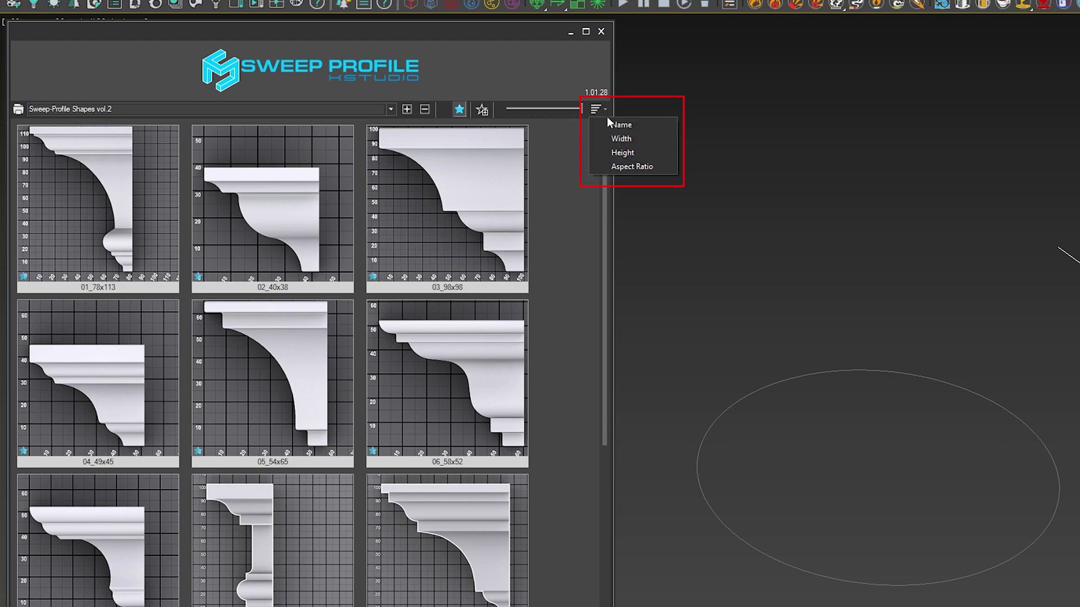
Step: Sort by name, show all profiles five per row, and sweep 01_78x113 along the circle
{"action": "left_click", "coordinate": [619, 124]}
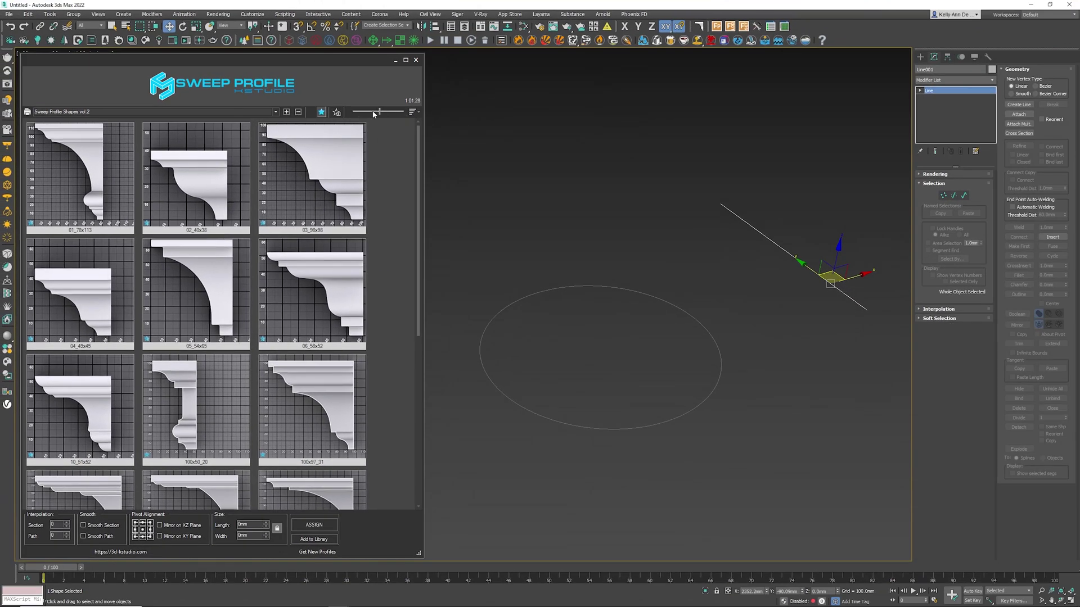
{"action": "left_click", "coordinate": [374, 113]}
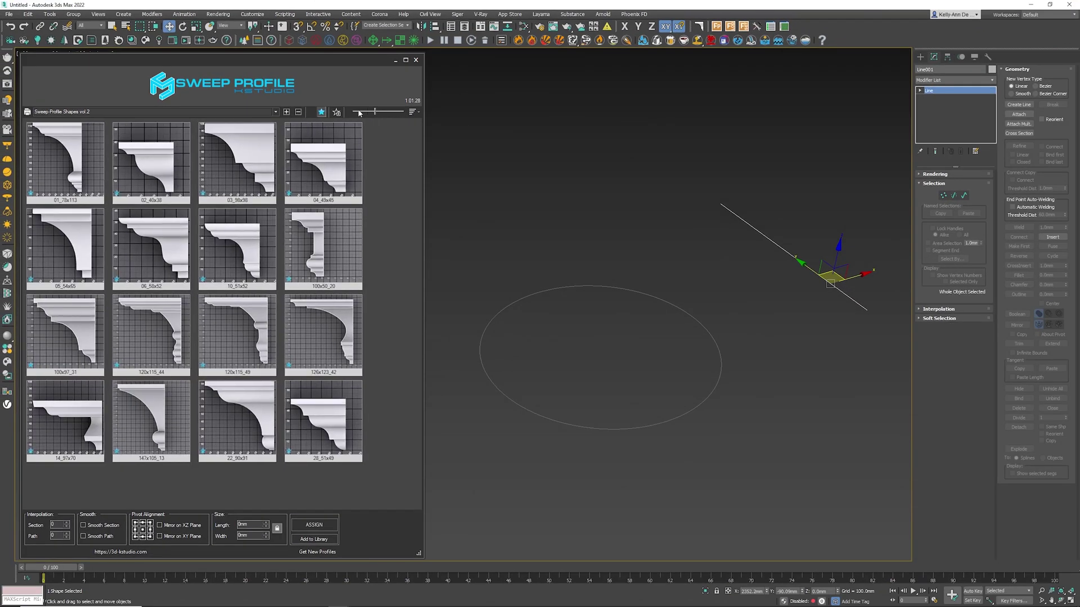
{"action": "left_click", "coordinate": [358, 112]}
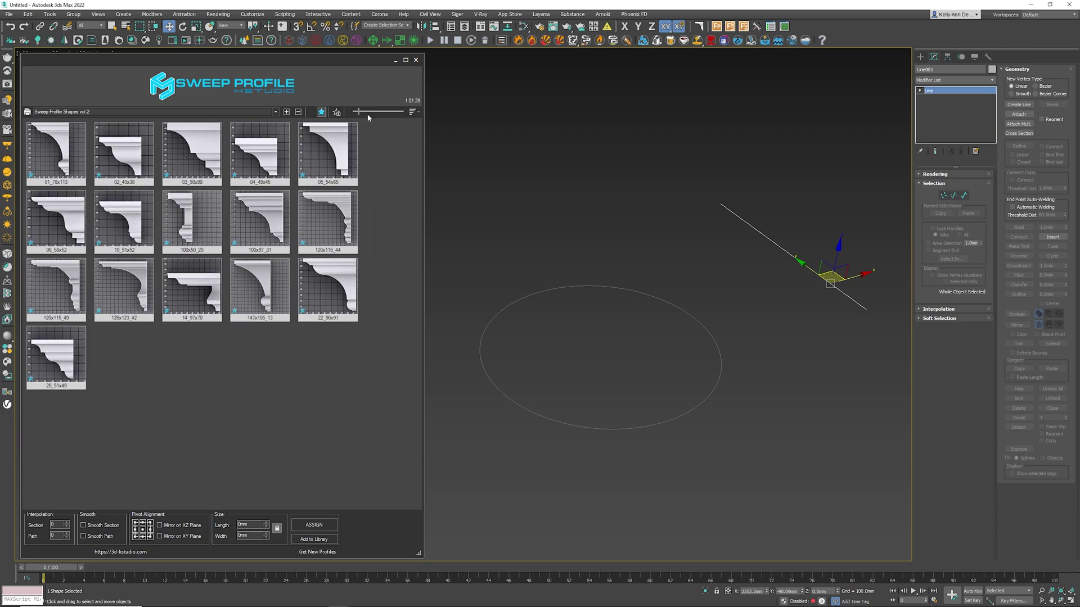
{"action": "left_click", "coordinate": [321, 112]}
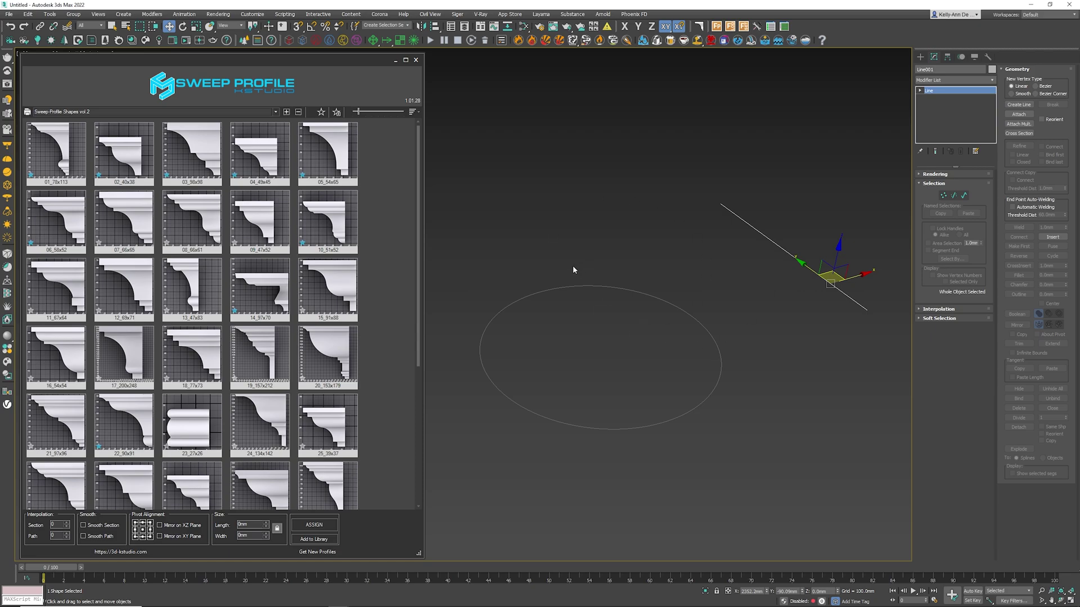
{"action": "left_click_drag", "start_coordinate": [535, 229], "coordinate": [590, 307]}
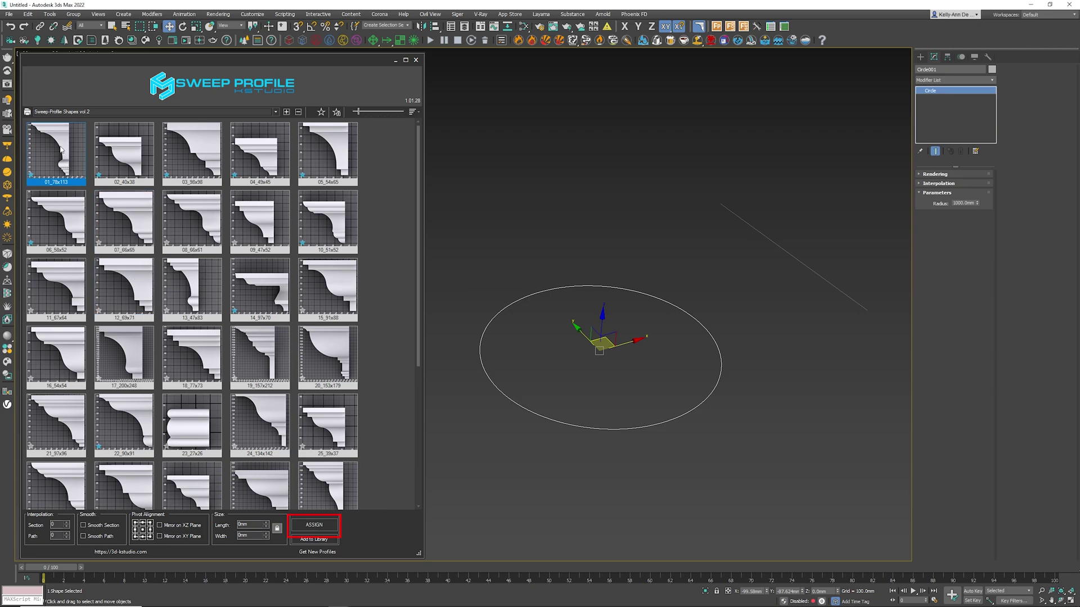
{"action": "left_click", "coordinate": [309, 525]}
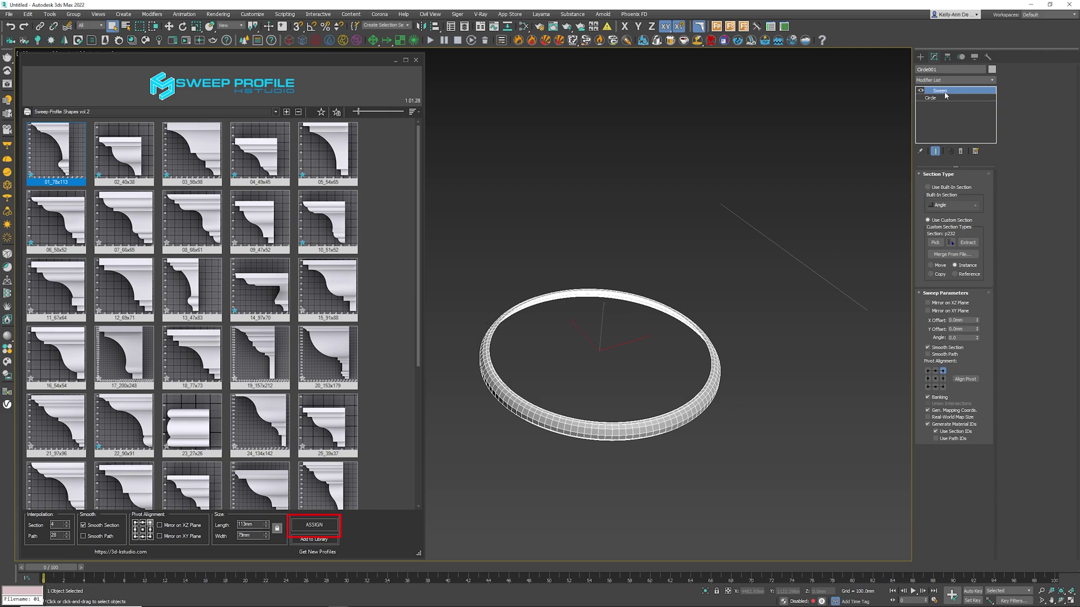
Step: Replace the sweep with 02_40x38, then try 19_157x212 and 12_69x71, settling on 18_77x73
{"action": "left_click", "coordinate": [961, 152]}
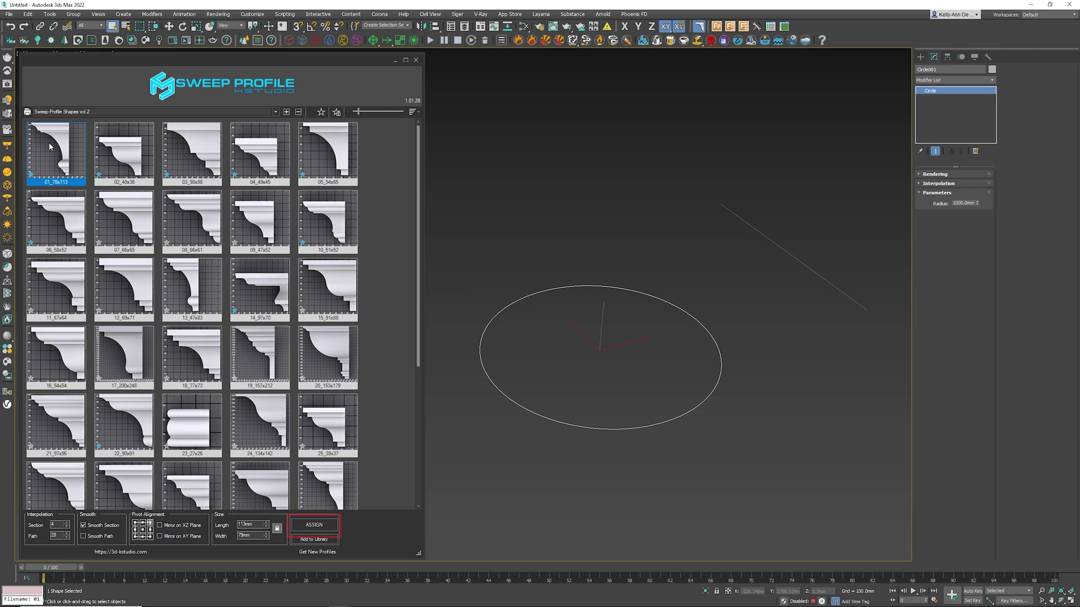
{"action": "double_click", "coordinate": [129, 157]}
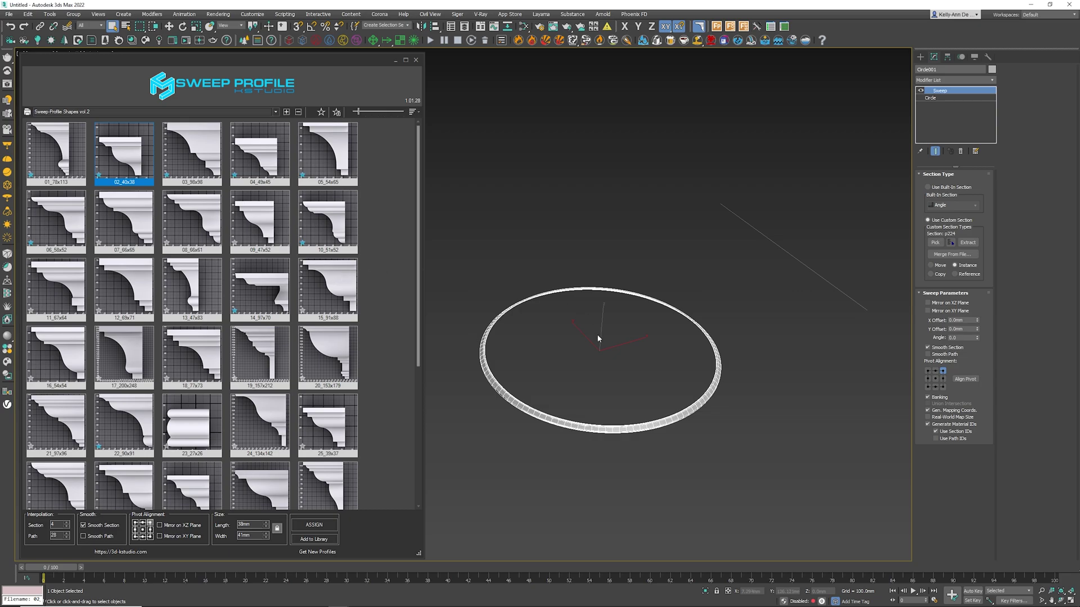
{"action": "left_click", "coordinate": [269, 354]}
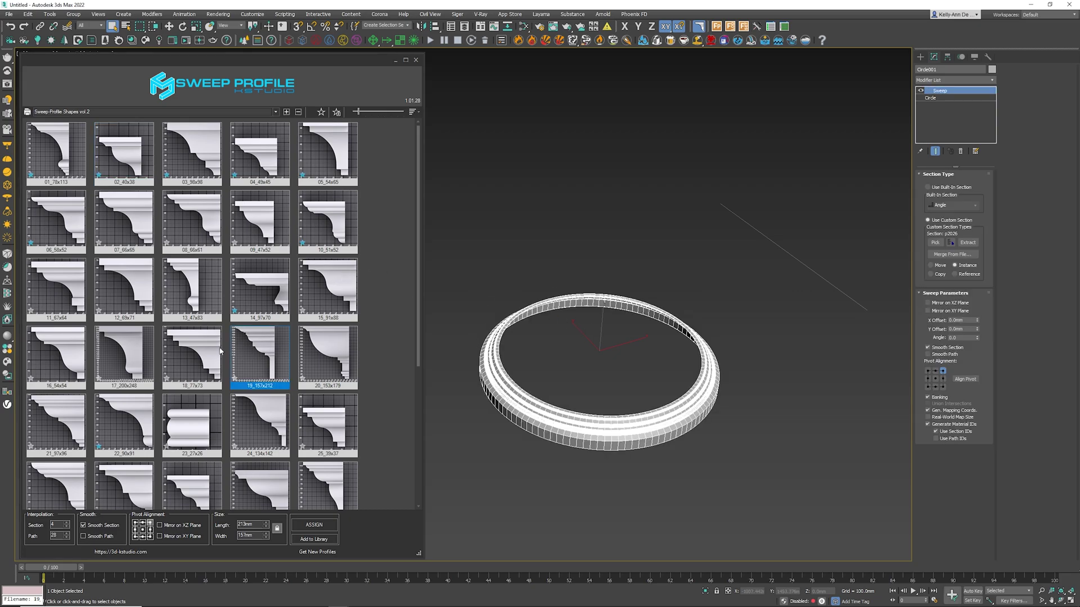
{"action": "left_click", "coordinate": [122, 298]}
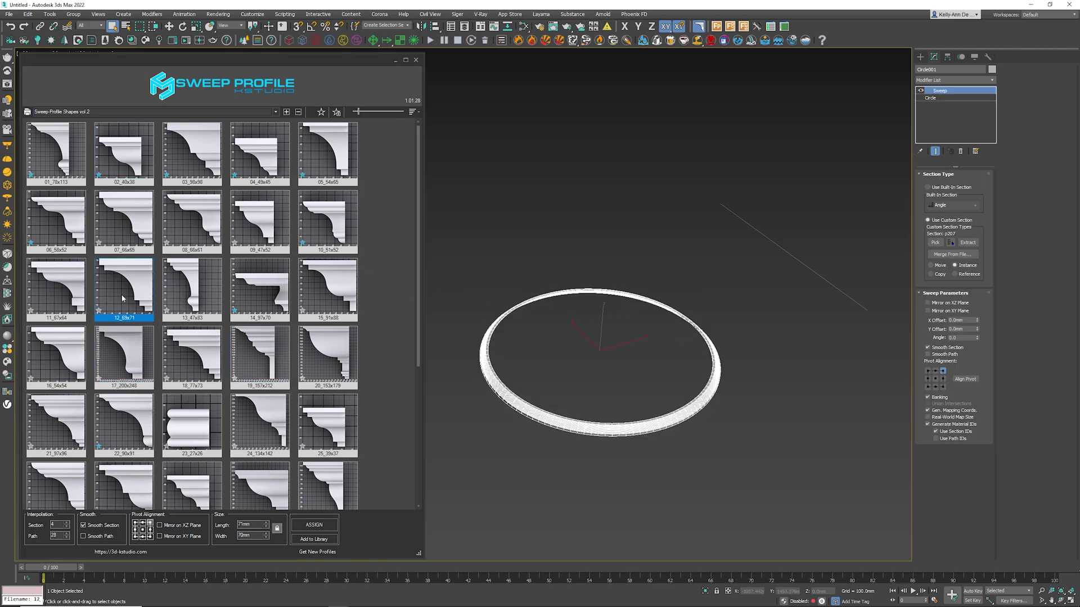
{"action": "left_click", "coordinate": [189, 349]}
{"action": "scroll", "coordinate": [510, 368], "scroll_direction": "up", "scroll_amount": 8}
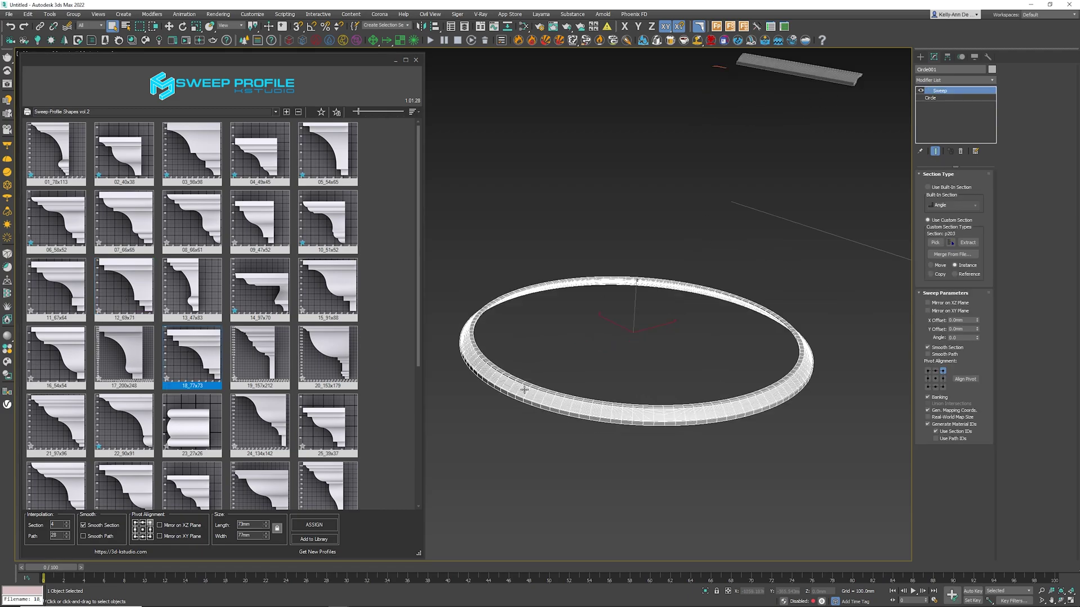
Step: Adjust the ring's section interpolation, settling on 1
{"action": "middle_click_drag", "start_coordinate": [510, 369], "coordinate": [593, 357]}
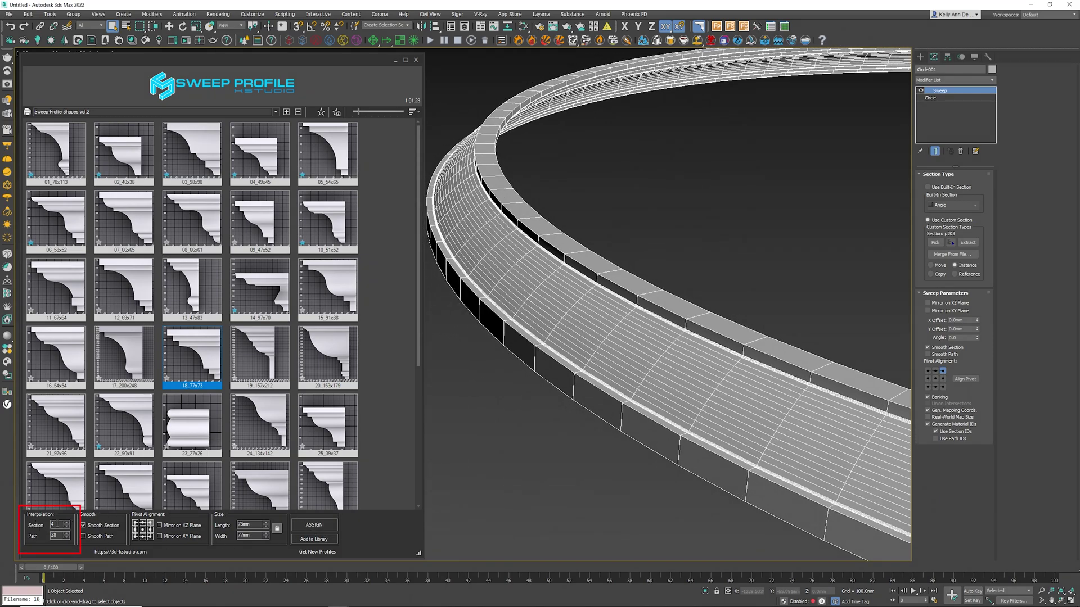
{"action": "middle_click_drag", "start_coordinate": [570, 330], "coordinate": [509, 244]}
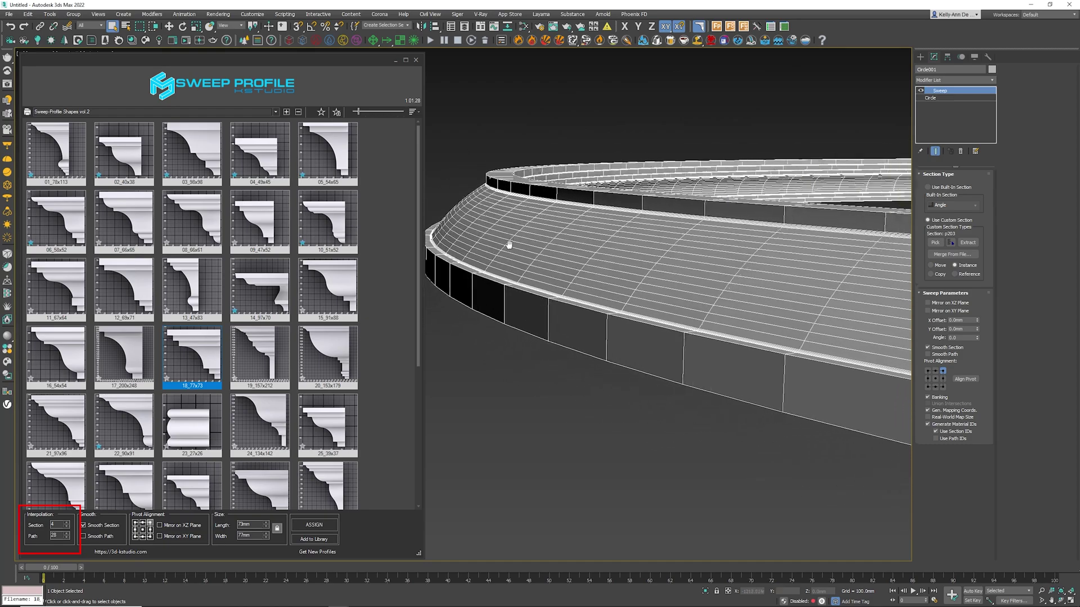
{"action": "left_click", "coordinate": [67, 527]}
{"action": "left_click", "coordinate": [67, 527]}
{"action": "left_click", "coordinate": [67, 526]}
{"action": "left_click", "coordinate": [67, 527]}
{"action": "left_click", "coordinate": [68, 525]}
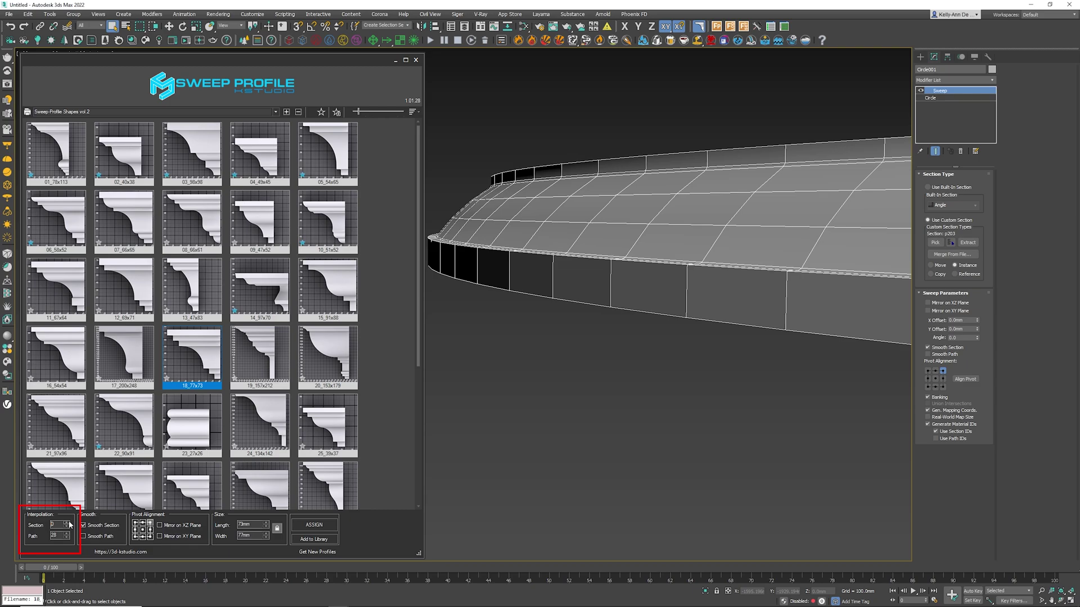
{"action": "left_click", "coordinate": [67, 525]}
{"action": "left_click", "coordinate": [67, 525]}
{"action": "left_click", "coordinate": [67, 525]}
{"action": "left_click", "coordinate": [68, 526]}
{"action": "left_click", "coordinate": [67, 528]}
{"action": "left_click", "coordinate": [67, 528]}
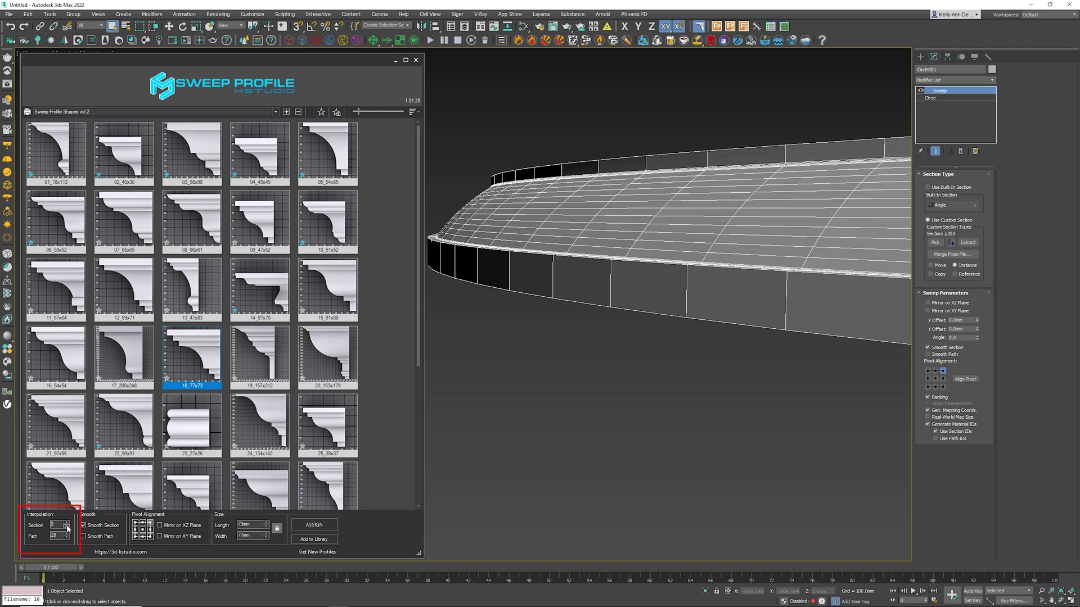
{"action": "left_click", "coordinate": [67, 528]}
{"action": "left_click", "coordinate": [67, 528]}
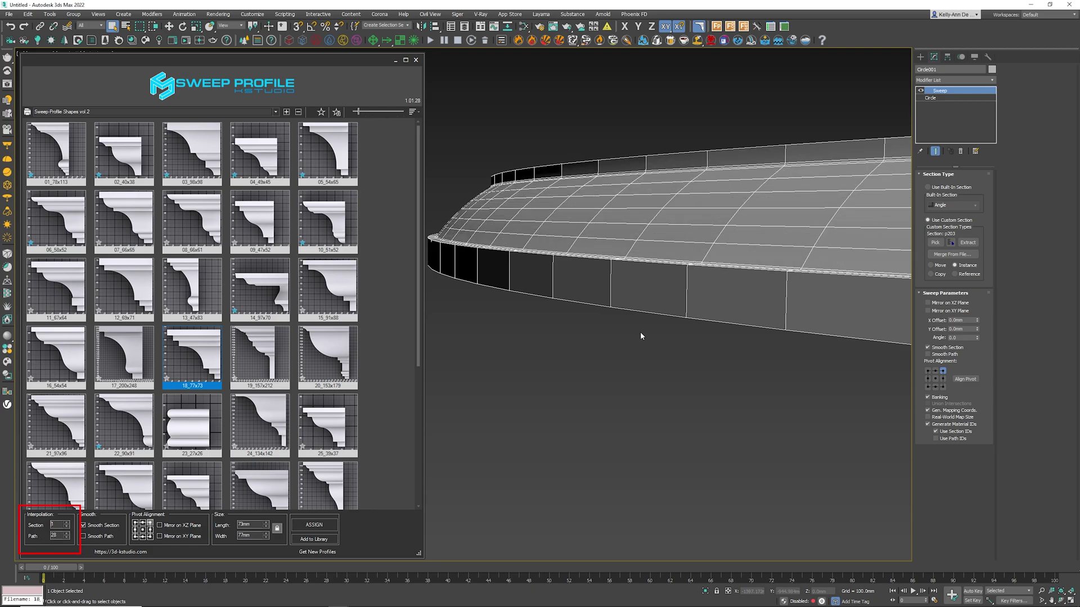
{"action": "scroll", "coordinate": [641, 336], "scroll_direction": "down", "scroll_amount": 10}
Step: Set the ring's path interpolation to 10 and turn off edged faces in the viewport
{"action": "middle_click_drag", "start_coordinate": [708, 304], "coordinate": [598, 336]}
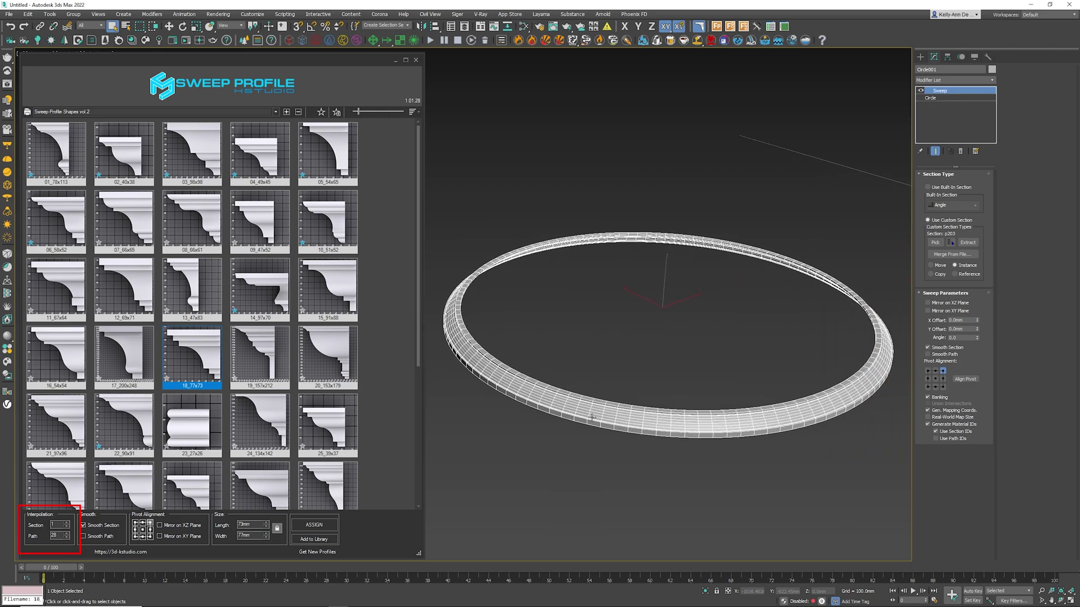
{"action": "left_click", "coordinate": [66, 537]}
{"action": "left_click", "coordinate": [66, 537]}
{"action": "left_click", "coordinate": [67, 537]}
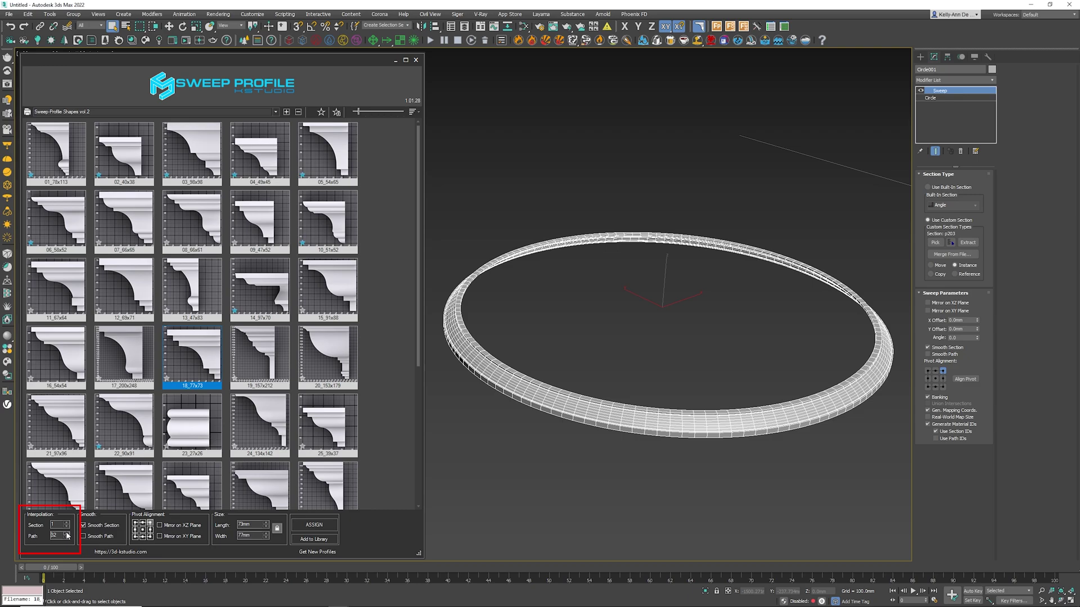
{"action": "left_click", "coordinate": [66, 537]}
{"action": "left_click", "coordinate": [67, 537]}
{"action": "left_click", "coordinate": [66, 537]}
{"action": "left_click", "coordinate": [67, 538]}
{"action": "left_click", "coordinate": [67, 539]}
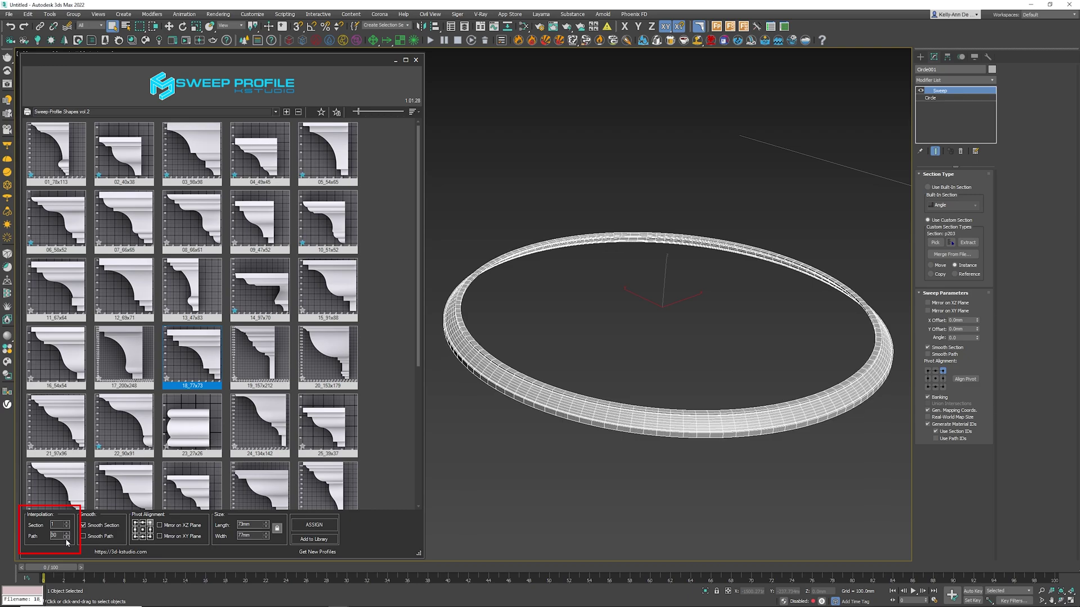
{"action": "left_click", "coordinate": [66, 539]}
{"action": "left_click", "coordinate": [66, 539]}
{"action": "left_click", "coordinate": [67, 539]}
{"action": "double_click", "coordinate": [60, 536]}
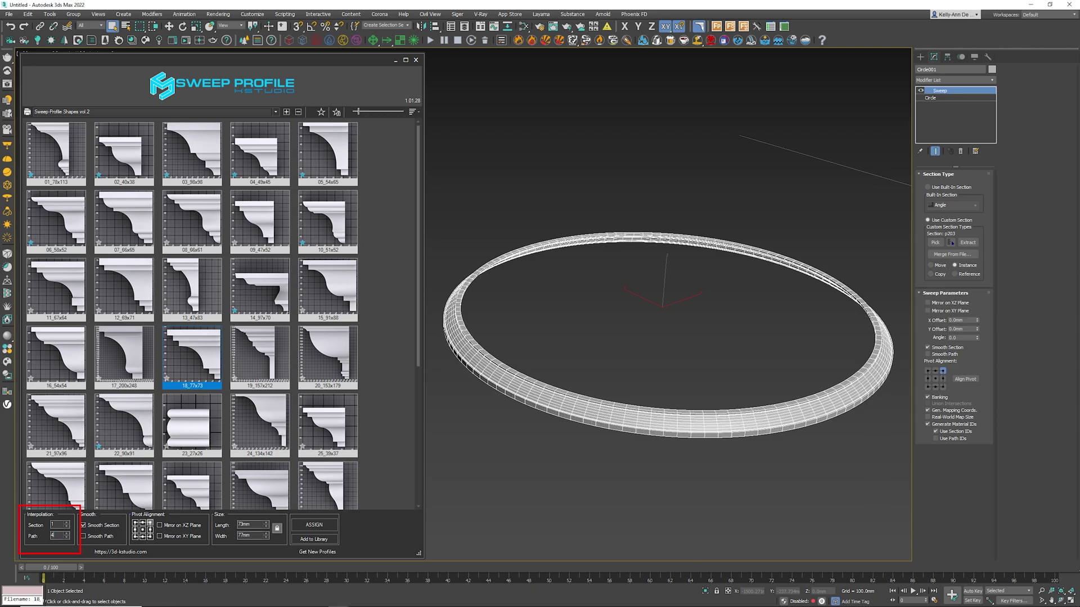
{"action": "key", "text": "Return"}
{"action": "middle_click_drag", "start_coordinate": [591, 377], "coordinate": [596, 376], "text": "alt"}
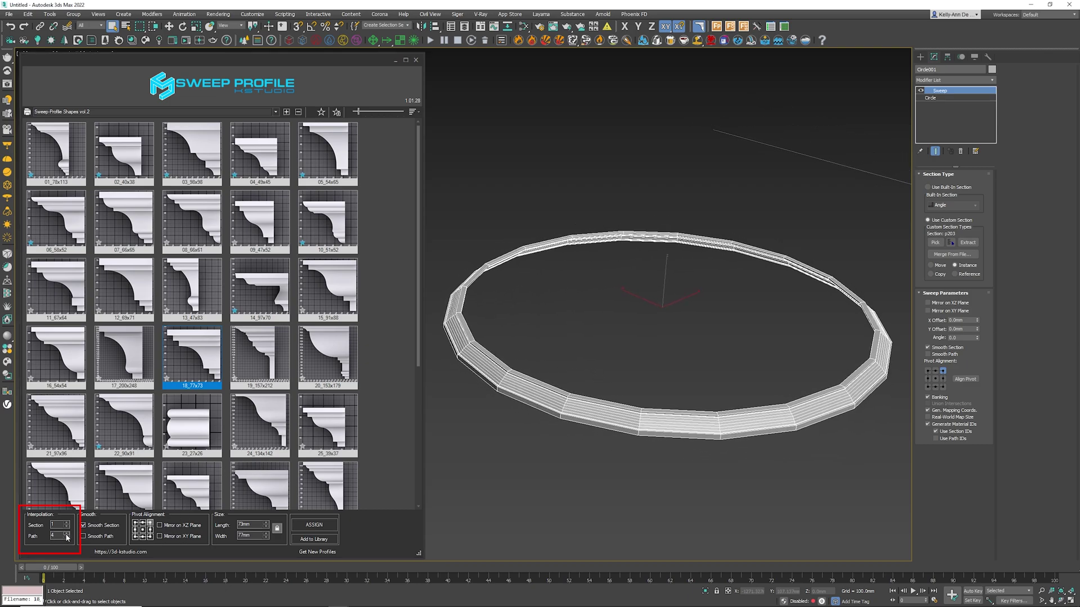
{"action": "left_click_drag", "start_coordinate": [67, 537], "coordinate": [67, 523]}
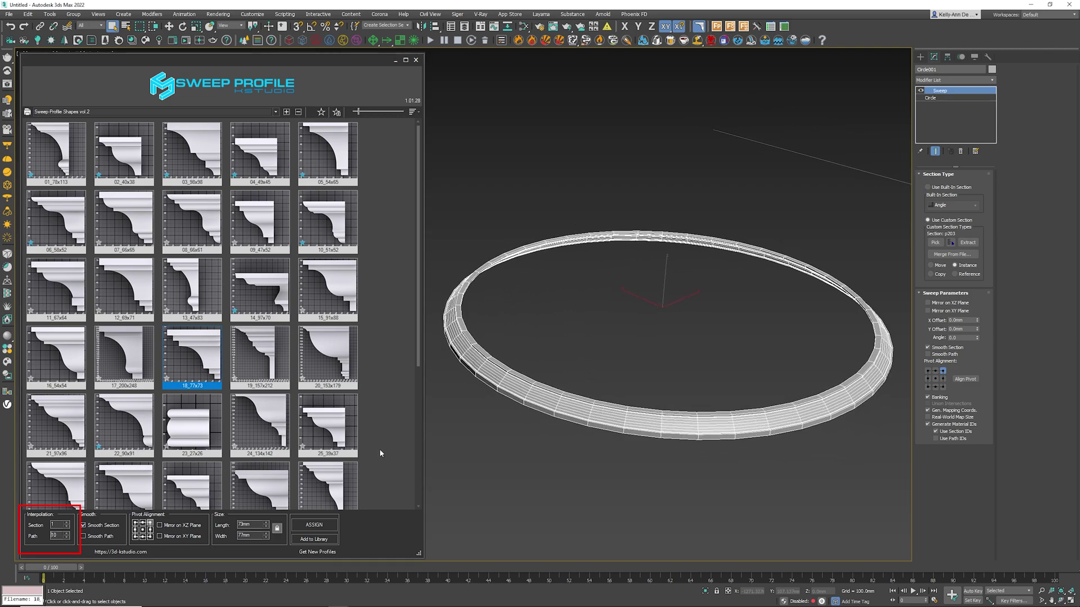
{"action": "key", "text": "F4"}
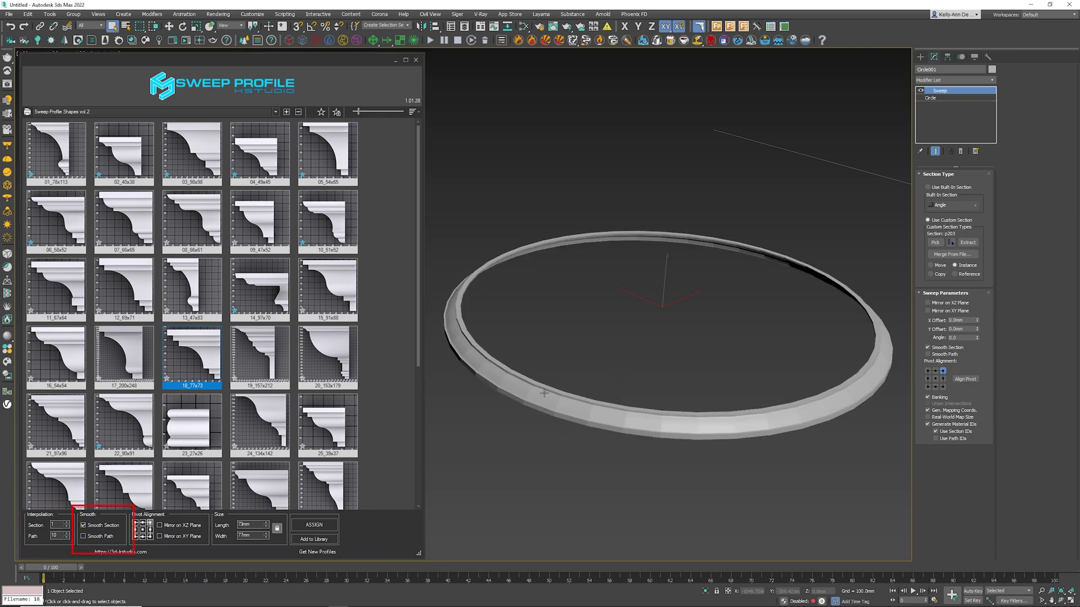
Step: Enable Smooth Path on the ring's sweep
{"action": "scroll", "coordinate": [523, 393], "scroll_direction": "up", "scroll_amount": 5}
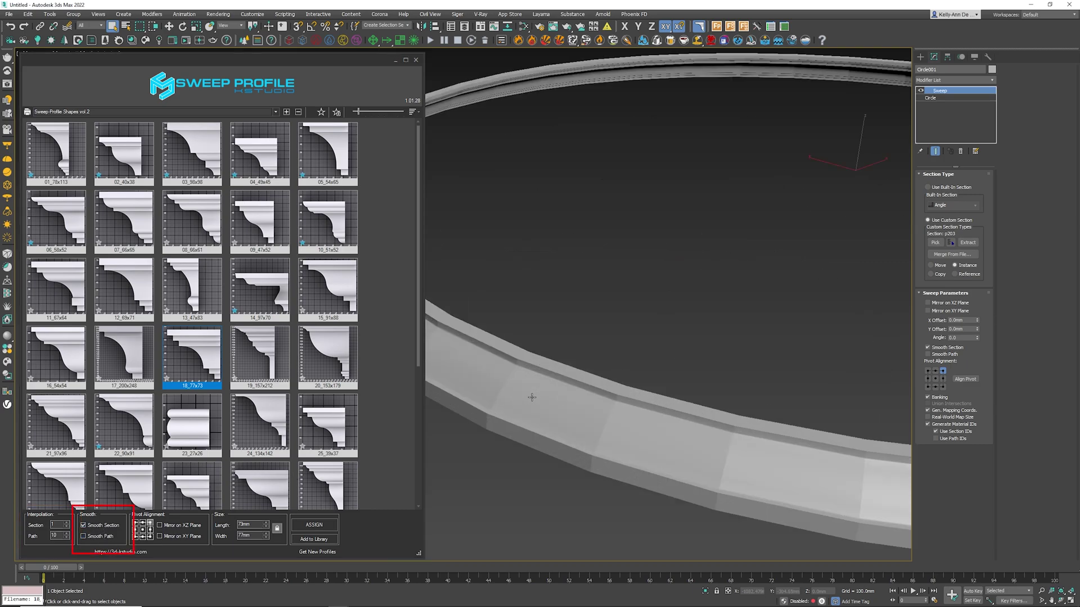
{"action": "left_click", "coordinate": [93, 537]}
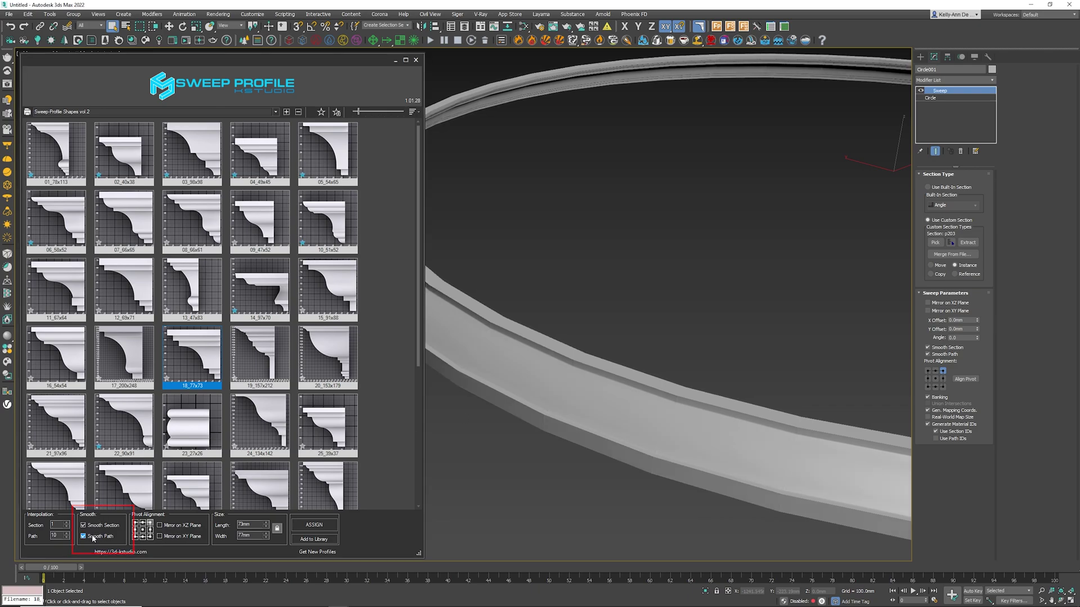
{"action": "scroll", "coordinate": [657, 337], "scroll_direction": "down", "scroll_amount": 5}
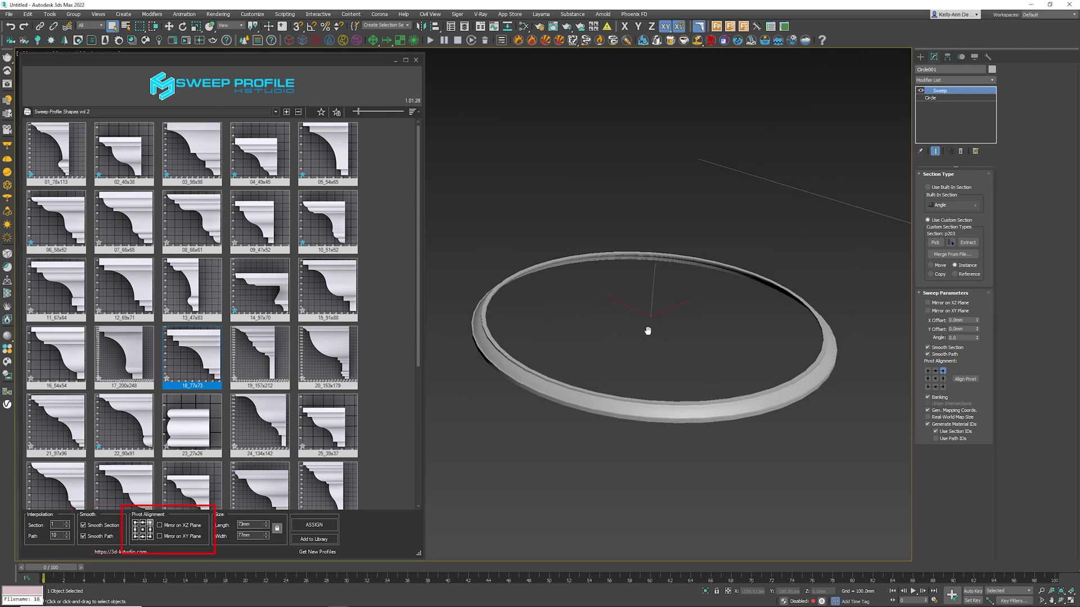
Step: Centre the profile's pivot alignment, leaving Mirror on XZ Plane off
{"action": "left_click", "coordinate": [135, 524]}
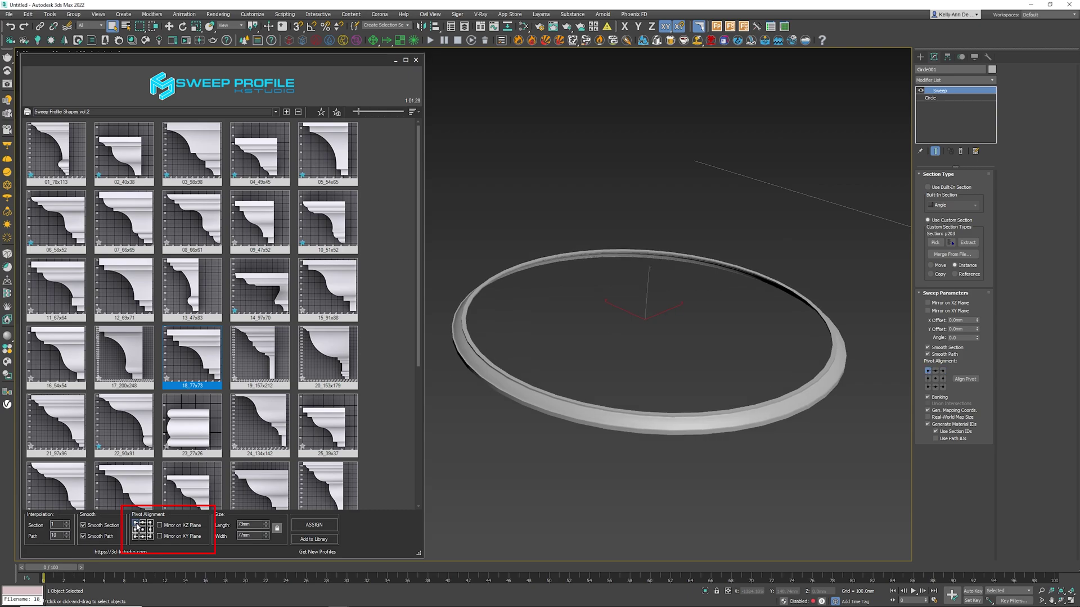
{"action": "left_click", "coordinate": [143, 523]}
{"action": "left_click", "coordinate": [151, 523]}
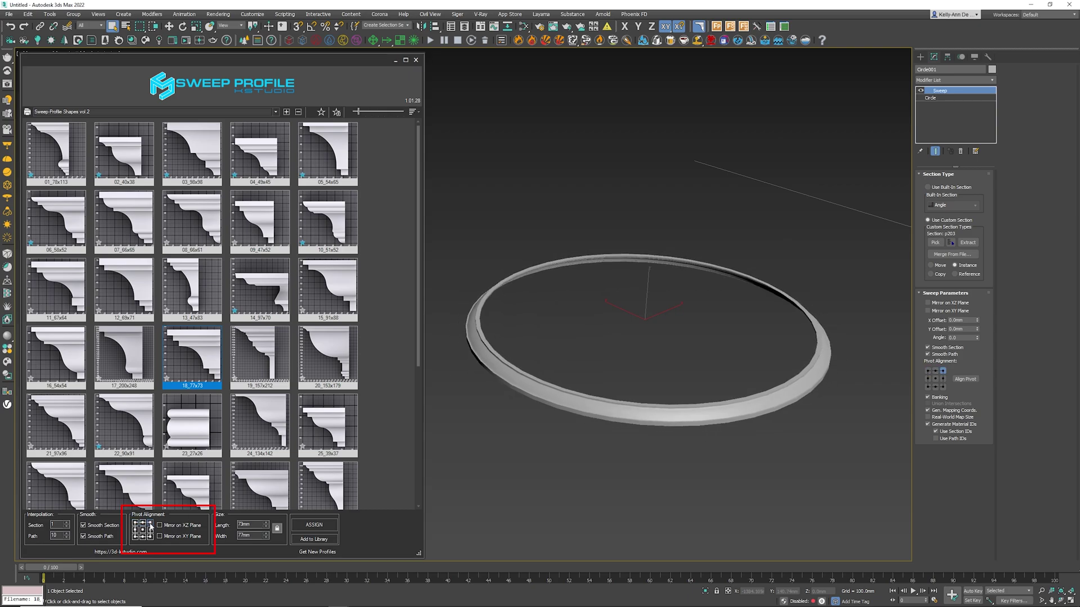
{"action": "left_click", "coordinate": [150, 529]}
{"action": "left_click", "coordinate": [143, 530]}
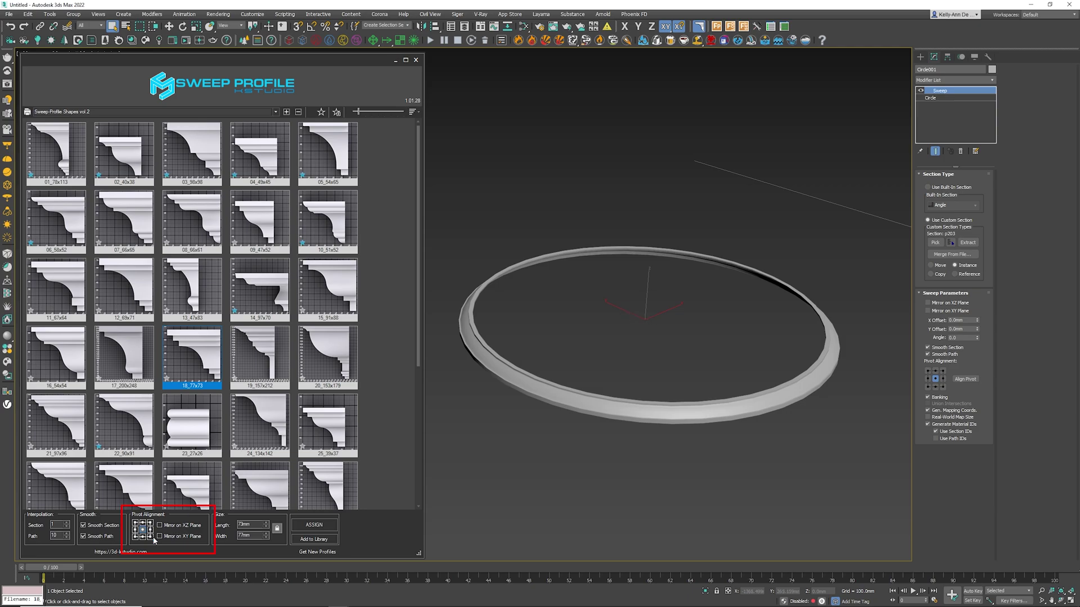
{"action": "left_click", "coordinate": [180, 526]}
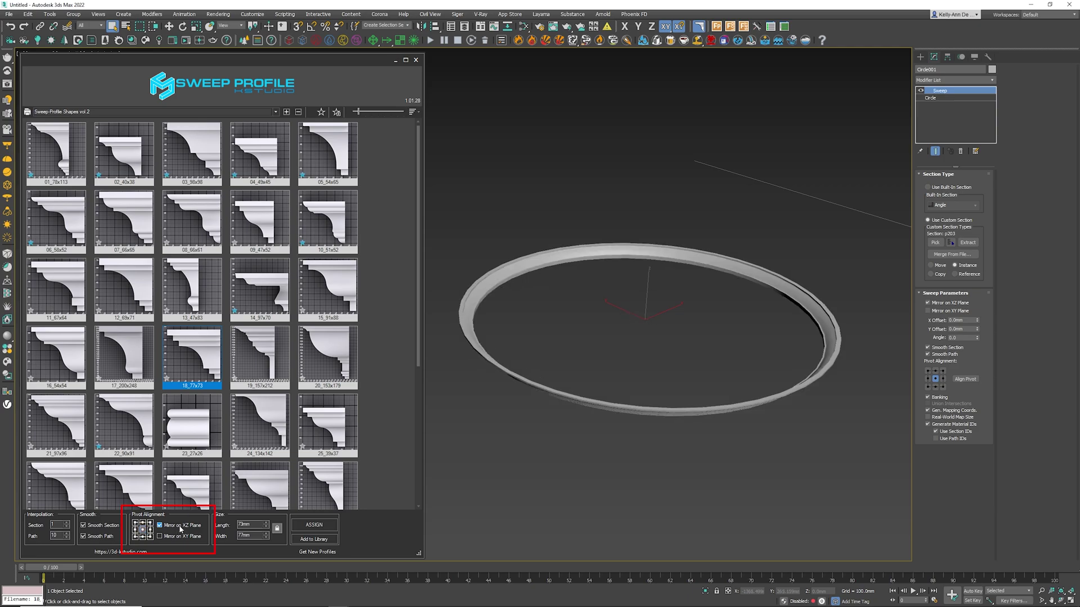
{"action": "left_click", "coordinate": [181, 527]}
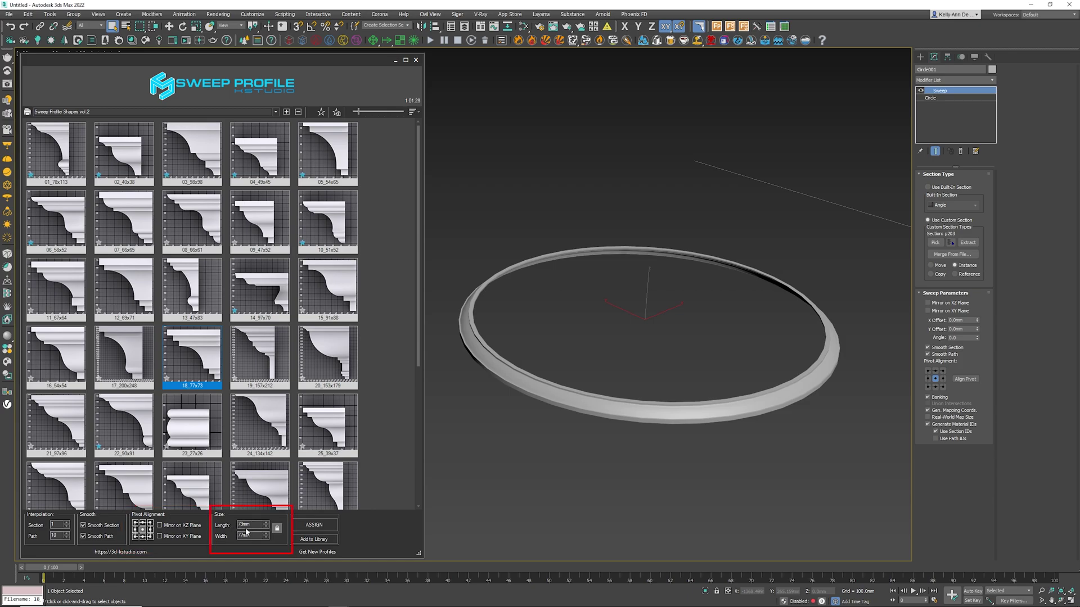
Step: Sweep the 13_47x83 moulding profile along the straight line Line001
{"action": "scroll", "coordinate": [780, 208], "scroll_direction": "up", "scroll_amount": 2}
{"action": "left_click", "coordinate": [731, 221]}
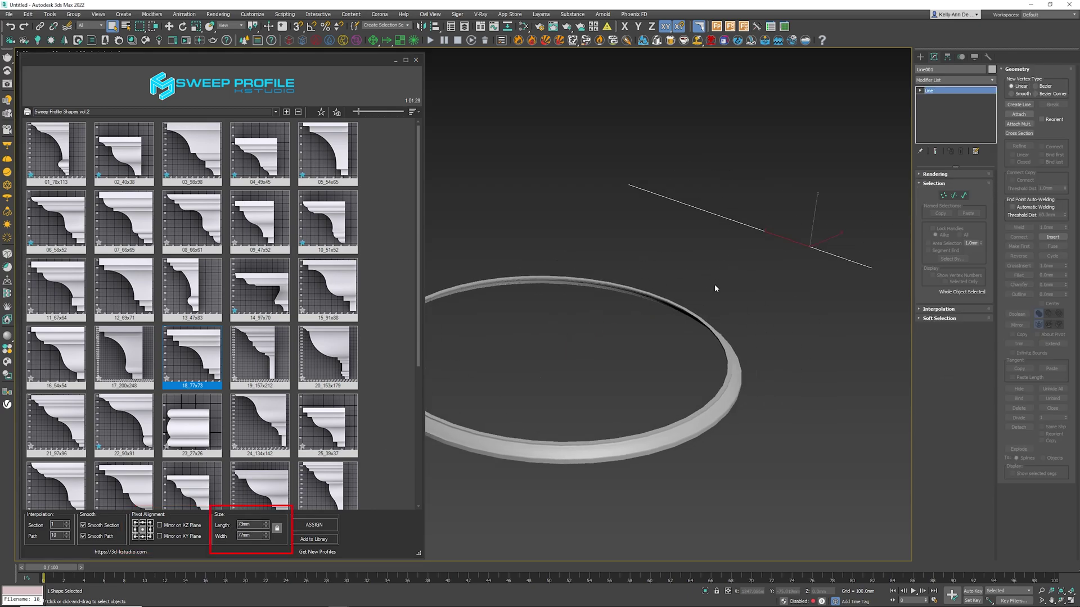
{"action": "key", "text": "z"}
{"action": "middle_click_drag", "start_coordinate": [767, 278], "coordinate": [697, 263], "text": "alt"}
{"action": "double_click", "coordinate": [194, 287]}
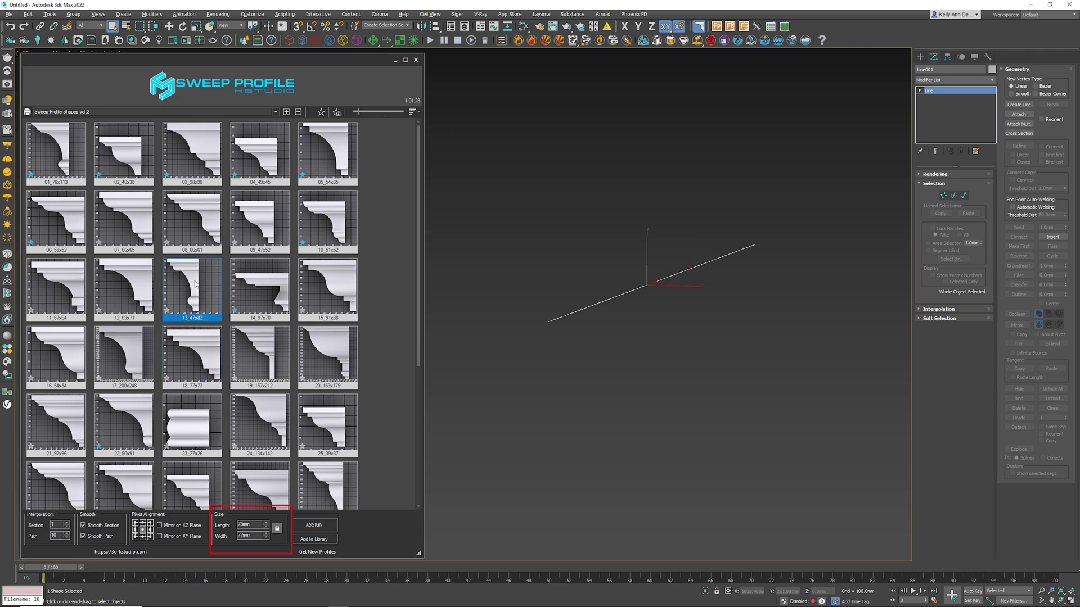
Step: Set the moulding's Length to 150mm
{"action": "scroll", "coordinate": [648, 343], "scroll_direction": "up", "scroll_amount": 3}
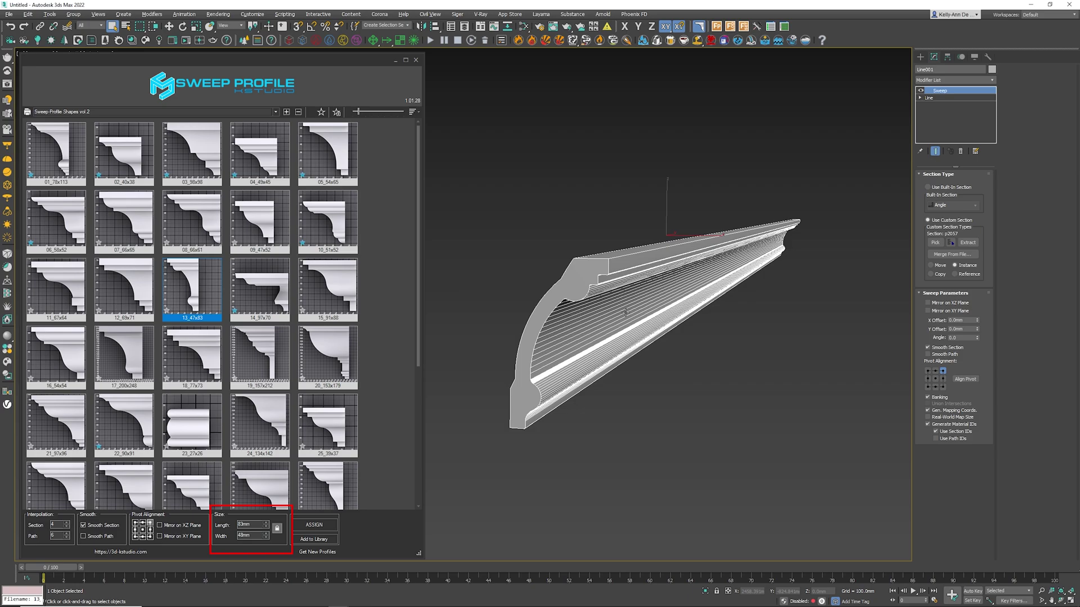
{"action": "left_click", "coordinate": [227, 526]}
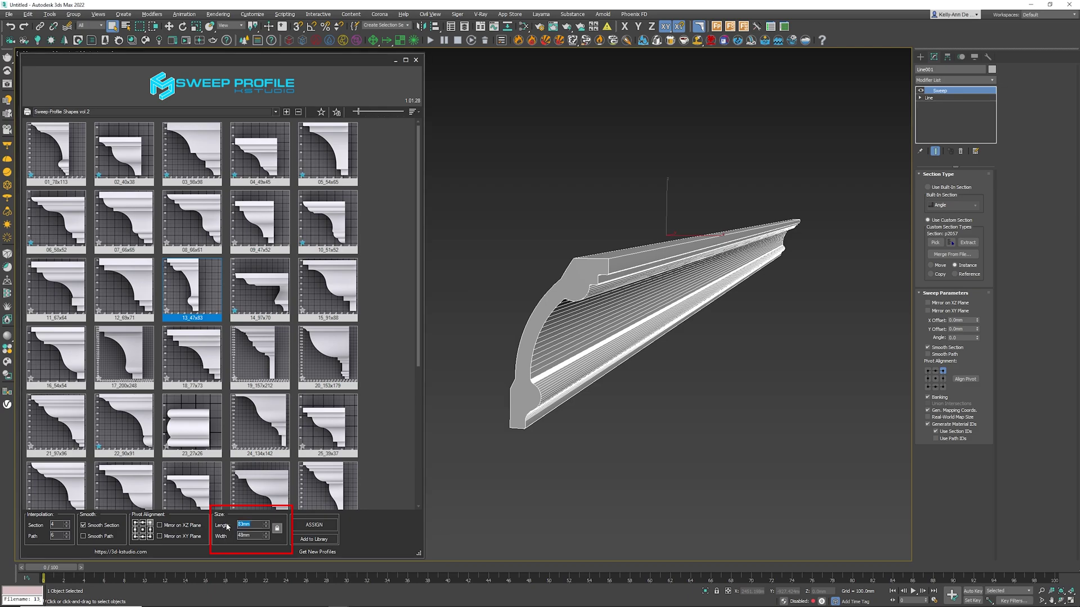
{"action": "type", "text": "150"}
{"action": "key", "text": "Return"}
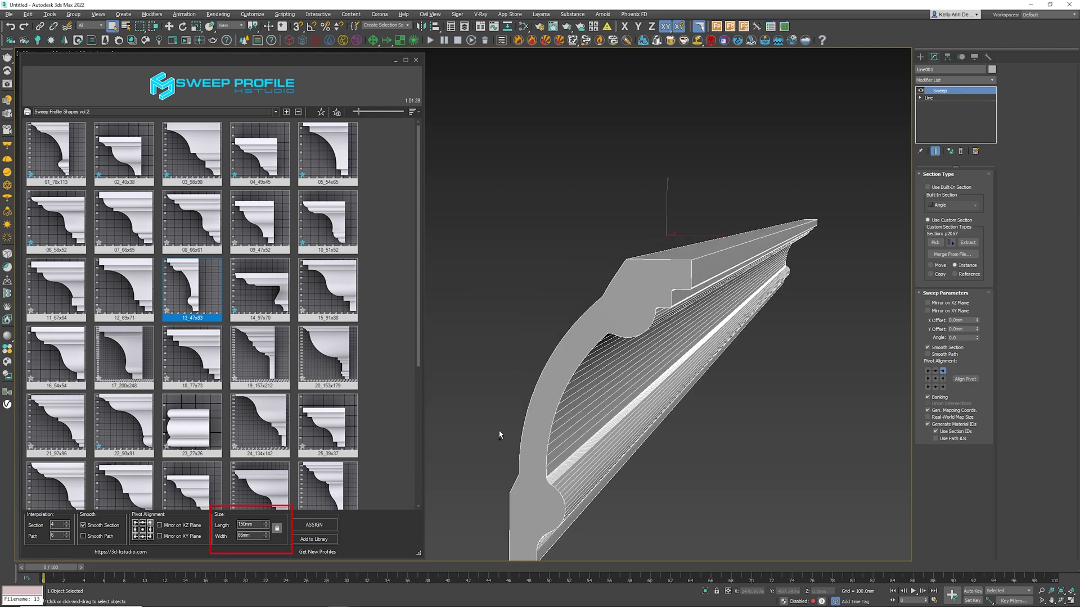
{"action": "middle_click_drag", "start_coordinate": [511, 427], "coordinate": [528, 338], "text": "alt"}
{"action": "scroll", "coordinate": [527, 339], "scroll_direction": "down", "scroll_amount": 2}
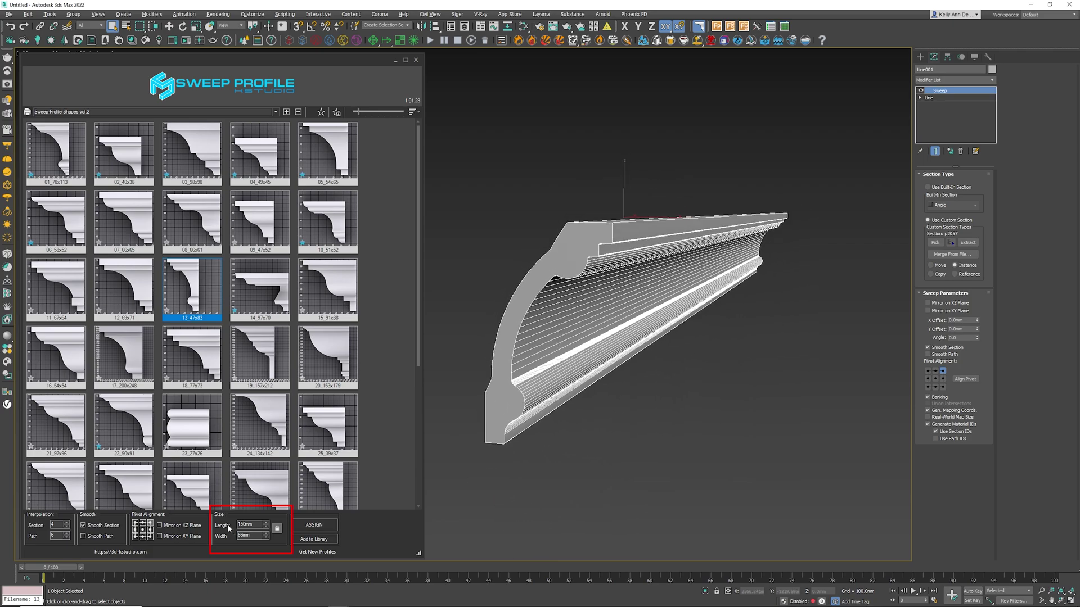
Step: Unlock the length/width proportions and cut the Length to 50mm
{"action": "left_click", "coordinate": [277, 529]}
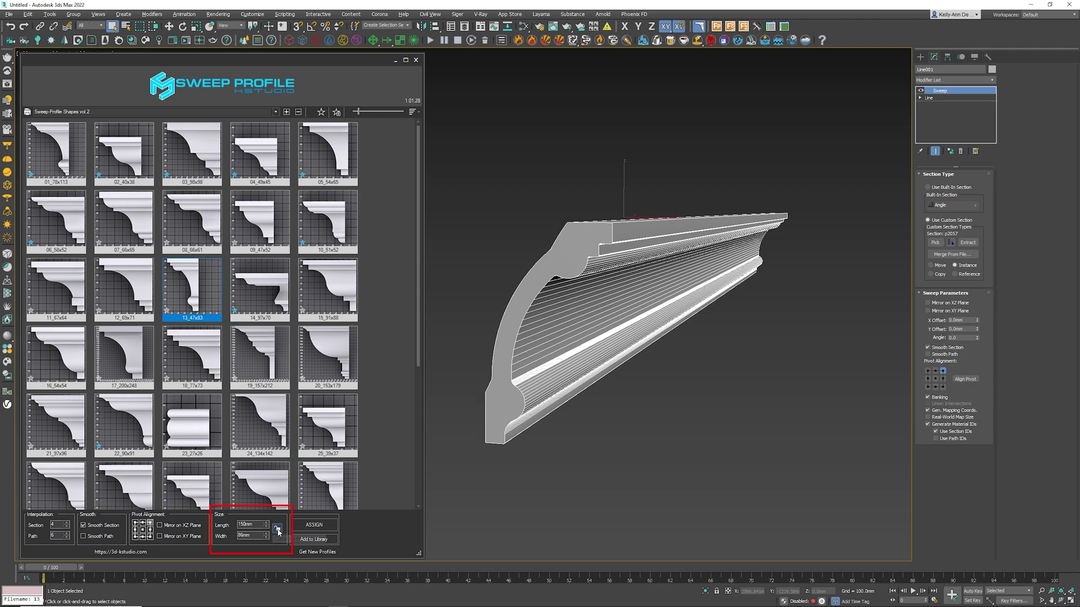
{"action": "double_click", "coordinate": [251, 526]}
{"action": "type", "text": "1"}
{"action": "type", "text": "50"}
{"action": "key", "text": "Return"}
{"action": "middle_click_drag", "start_coordinate": [597, 306], "coordinate": [597, 318], "text": "alt"}
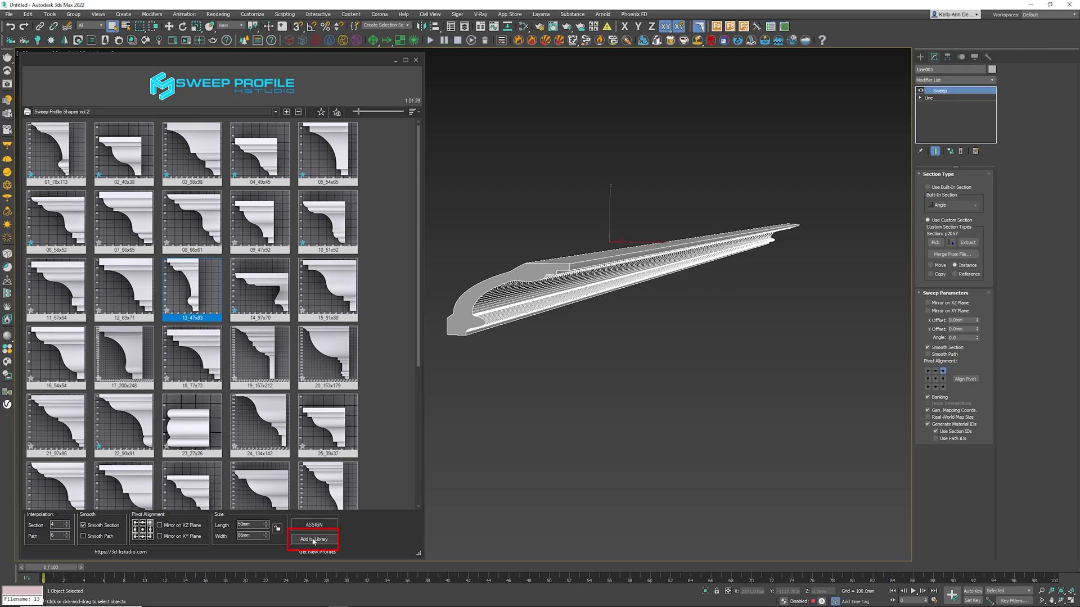
Step: Select the whole custom profile spline and frame it in the view
{"action": "middle_click_drag", "start_coordinate": [647, 281], "coordinate": [665, 301], "text": "alt"}
{"action": "scroll", "coordinate": [664, 301], "scroll_direction": "down", "scroll_amount": 5}
{"action": "left_click_drag", "start_coordinate": [764, 220], "coordinate": [801, 266]}
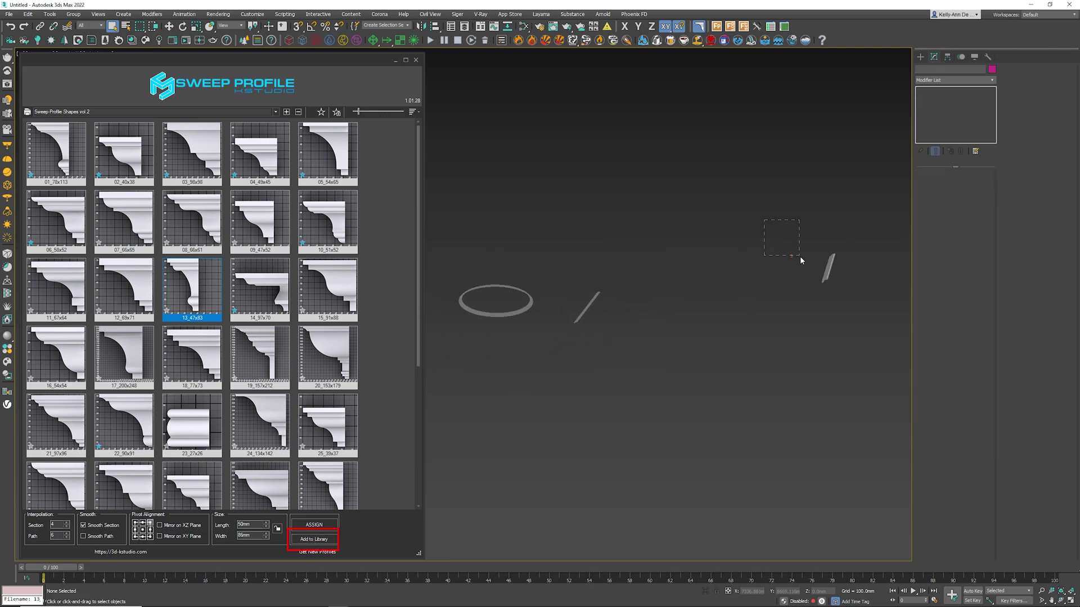
{"action": "left_click", "coordinate": [646, 308]}
{"action": "key", "text": "z"}
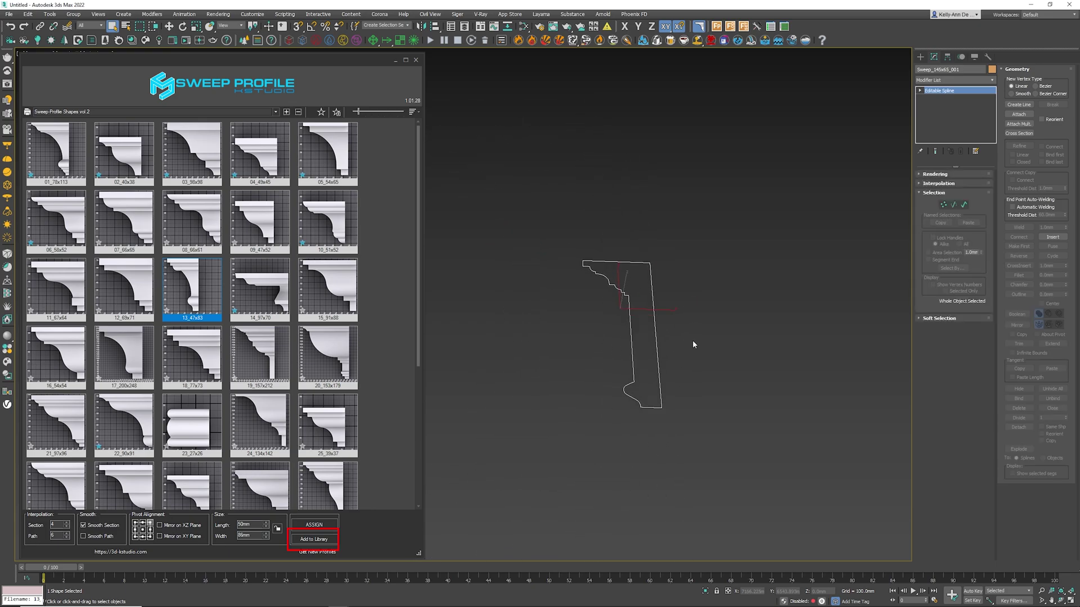
{"action": "left_click_drag", "start_coordinate": [565, 217], "coordinate": [715, 423]}
Step: Add the profile to the Sweep Profile library and render its 7x19 thumbnail
{"action": "left_click", "coordinate": [314, 538]}
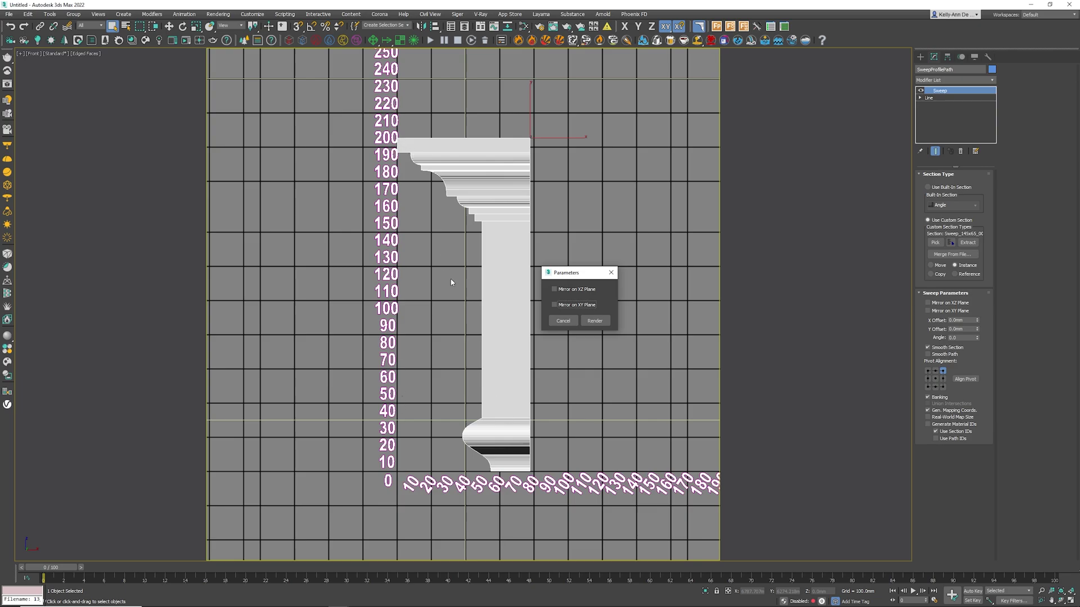
{"action": "left_click", "coordinate": [593, 322]}
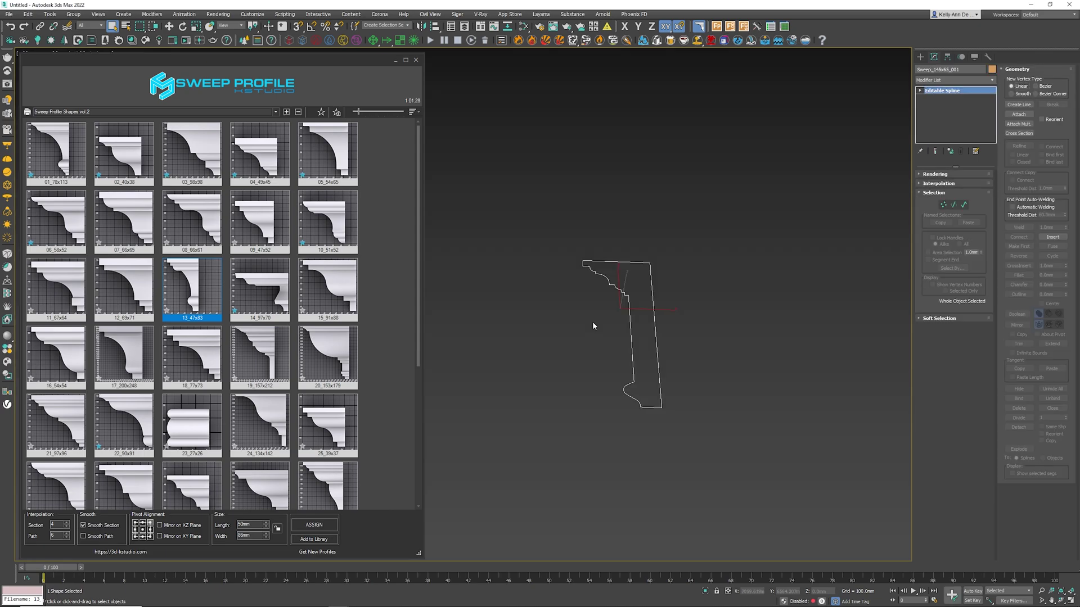
{"action": "scroll", "coordinate": [400, 349], "scroll_direction": "down", "scroll_amount": 5}
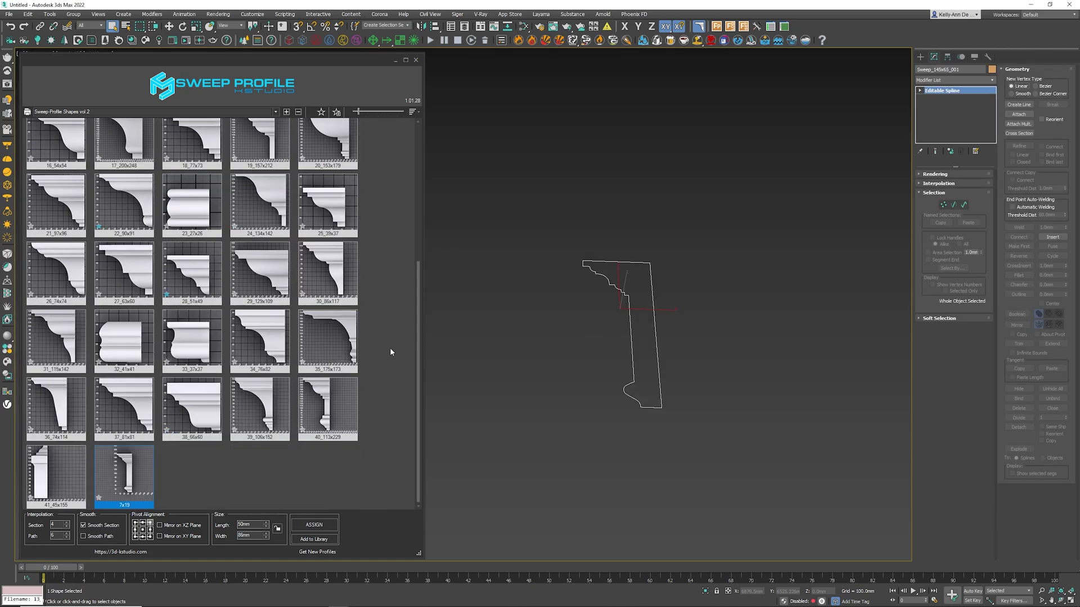